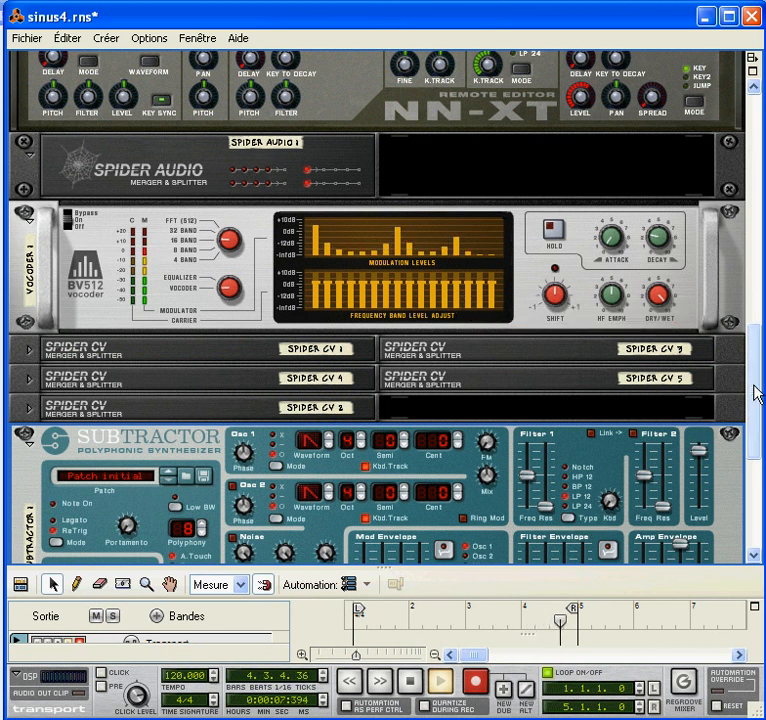
Lower the Spider Audio channel's volume fader on the mixer to 0 and raise it back to its former level.
{"action": "left_click_drag", "start_coordinate": [756, 393], "coordinate": [740, 192]}
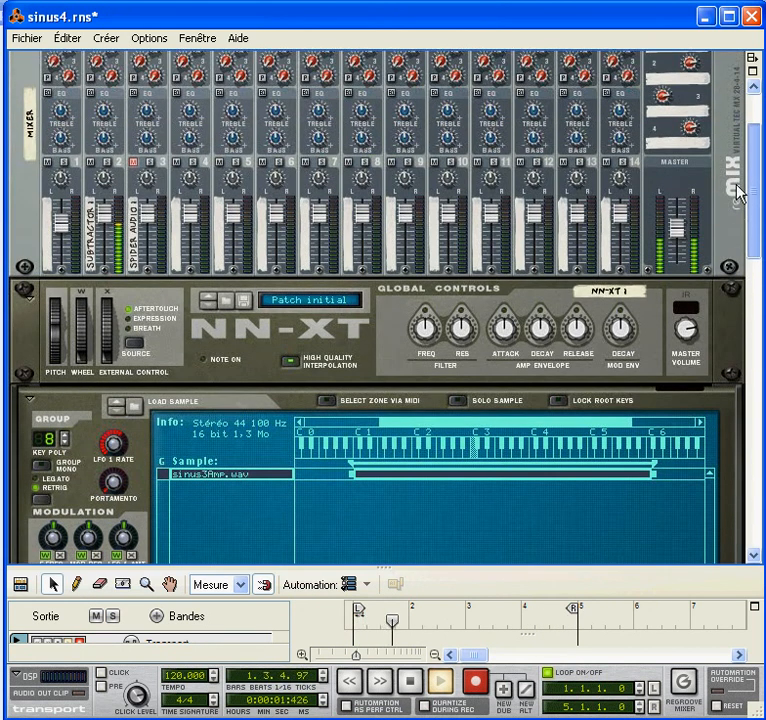
{"action": "left_click_drag", "start_coordinate": [152, 231], "coordinate": [156, 280]}
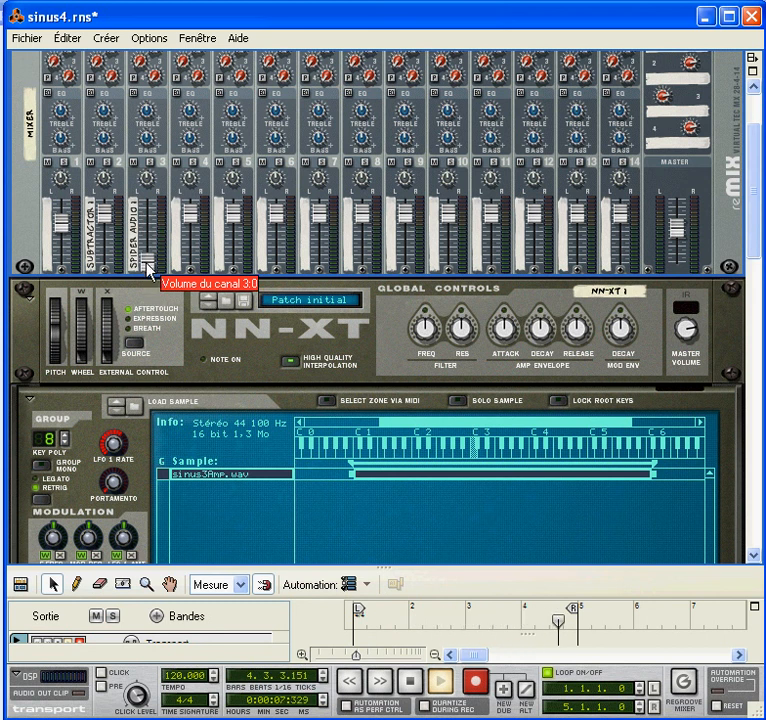
{"action": "left_click_drag", "start_coordinate": [147, 263], "coordinate": [153, 228]}
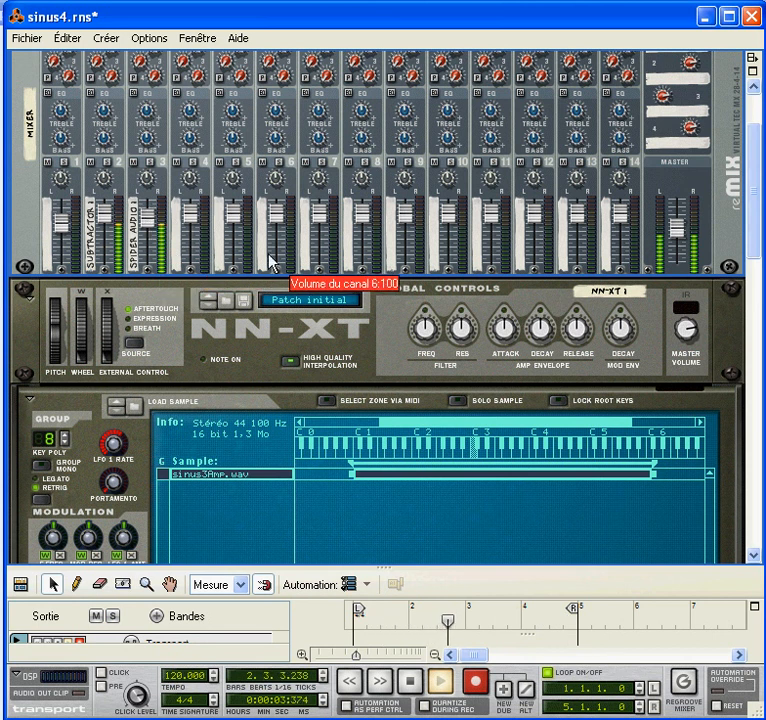
Stop playback and move the Subtractor's OSC Pitch cable from the vocoder's band 13 output to its band 8 output.
{"action": "left_click", "coordinate": [410, 681]}
{"action": "key", "text": "Tab"}
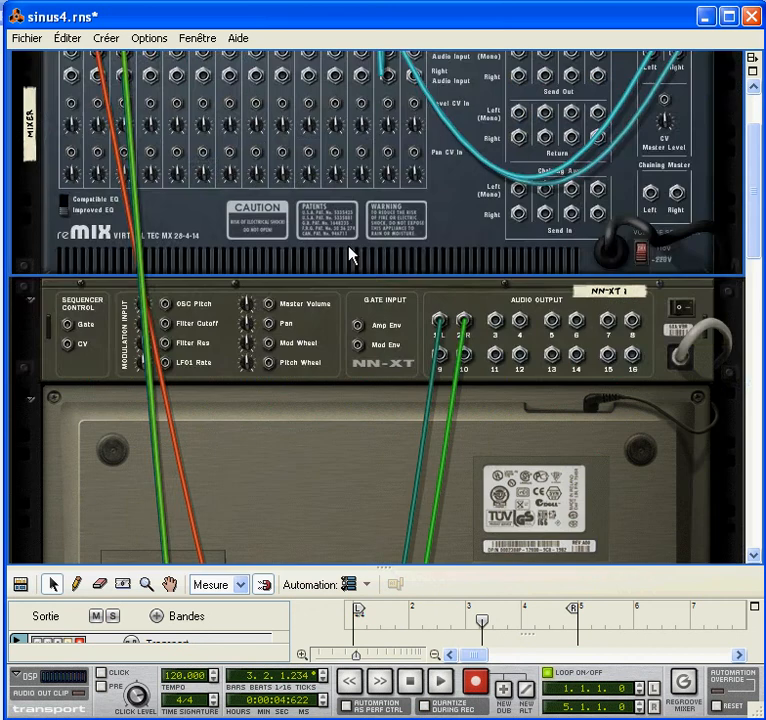
{"action": "scroll", "coordinate": [340, 300], "scroll_direction": "down", "scroll_amount": 10}
{"action": "scroll", "coordinate": [333, 340], "scroll_direction": "up", "scroll_amount": 3}
{"action": "scroll", "coordinate": [334, 341], "scroll_direction": "up", "scroll_amount": 2}
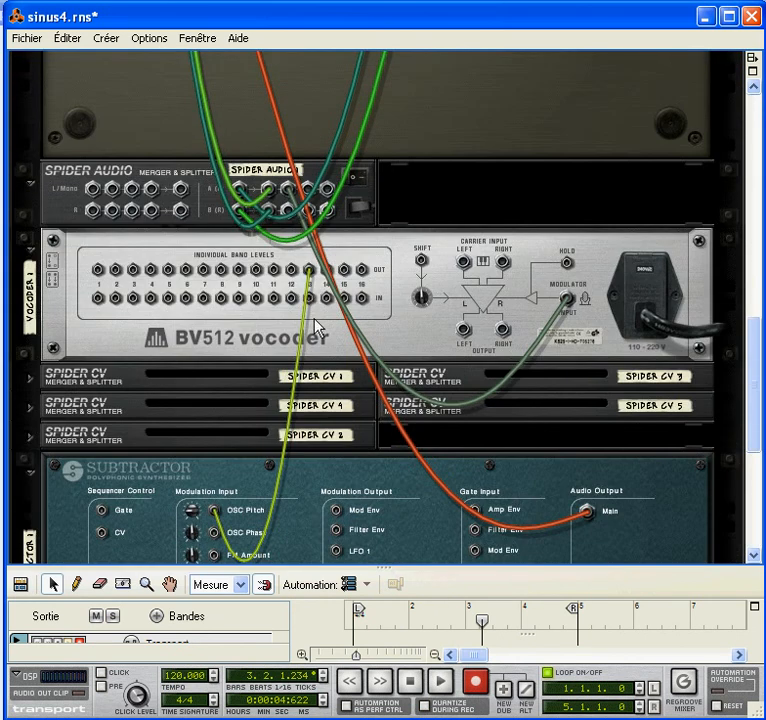
{"action": "left_click_drag", "start_coordinate": [316, 283], "coordinate": [213, 555]}
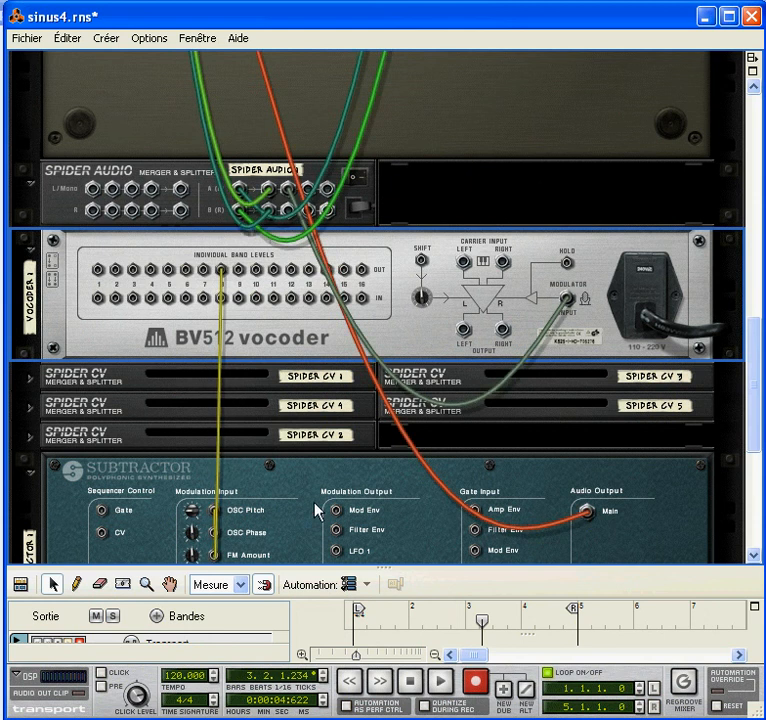
Play the loop and check the mixer, vocoder and Subtractor from the front of the rack.
{"action": "scroll", "coordinate": [222, 418], "scroll_direction": "down", "scroll_amount": 3}
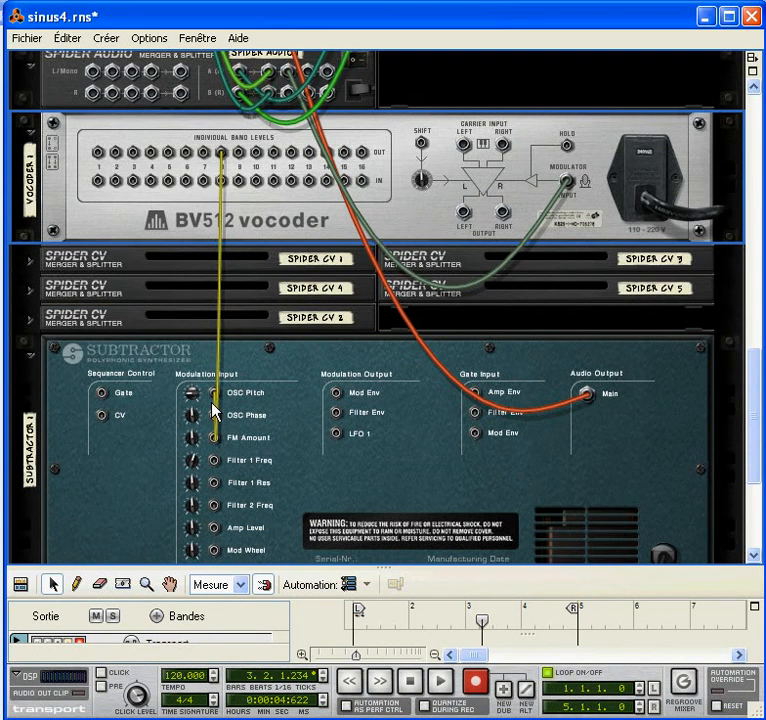
{"action": "left_click", "coordinate": [407, 686]}
{"action": "left_click", "coordinate": [437, 685]}
{"action": "key", "text": "Tab"}
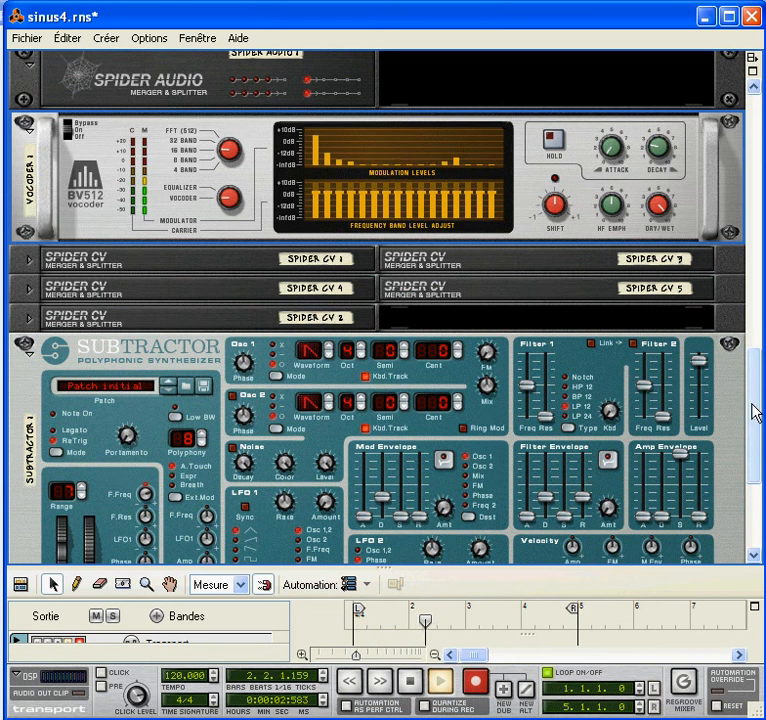
{"action": "left_click_drag", "start_coordinate": [754, 404], "coordinate": [733, 186]}
{"action": "left_click_drag", "start_coordinate": [678, 172], "coordinate": [681, 167]}
{"action": "left_click_drag", "start_coordinate": [752, 190], "coordinate": [730, 340]}
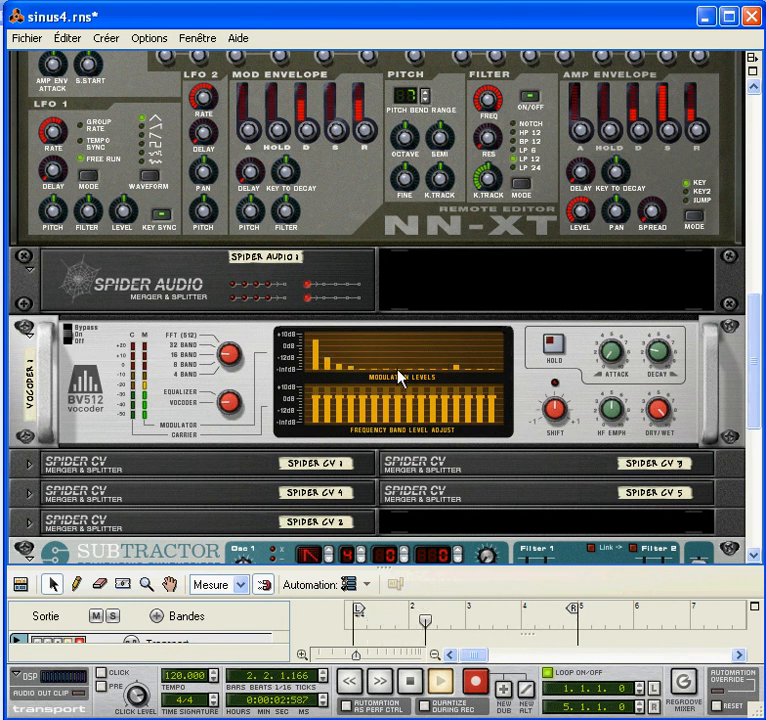
Stop playback, move the OSC Pitch cable from the vocoder's band 8 output to band 1, and disconnect it.
{"action": "left_click", "coordinate": [410, 684]}
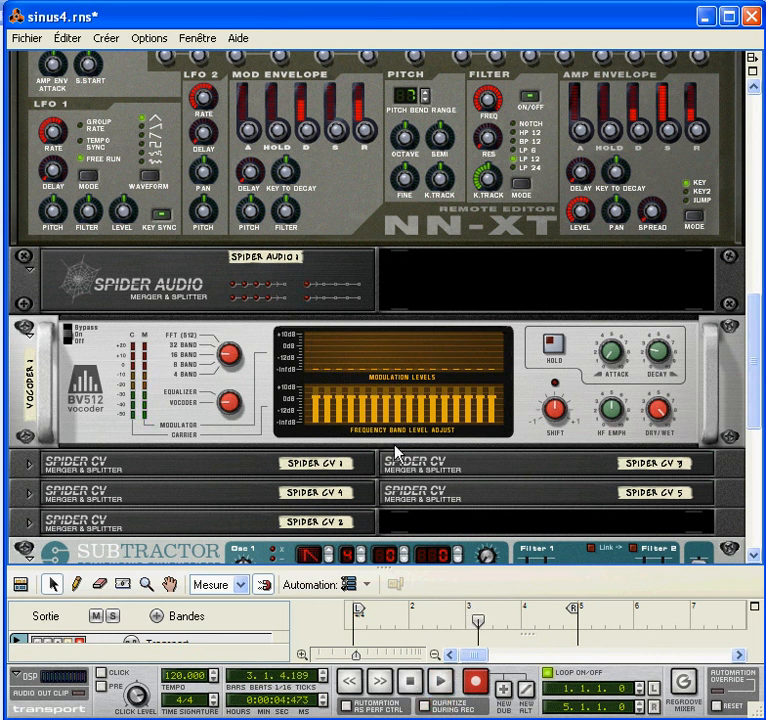
{"action": "key", "text": "Tab"}
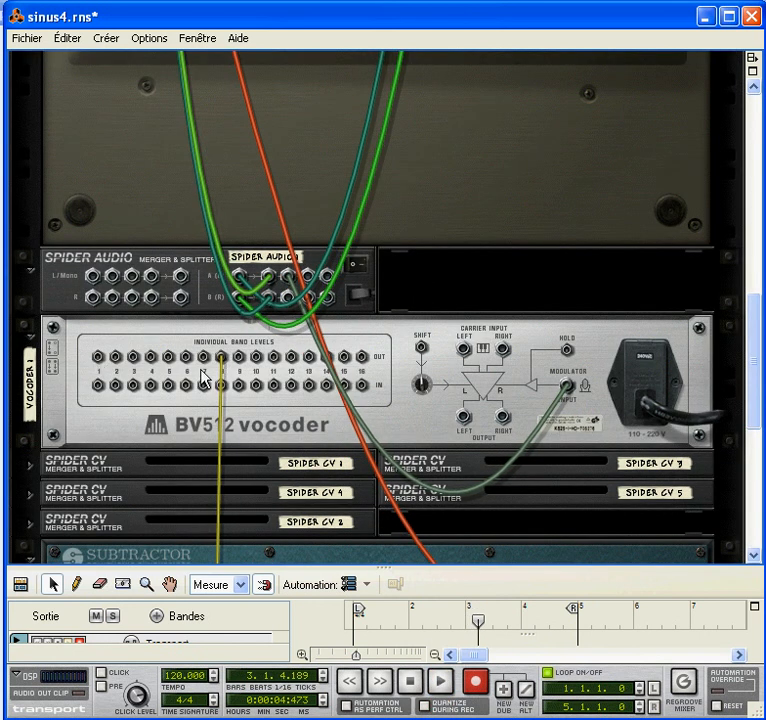
{"action": "left_click_drag", "start_coordinate": [222, 360], "coordinate": [98, 357]}
{"action": "scroll", "coordinate": [85, 280], "scroll_direction": "down", "scroll_amount": 3}
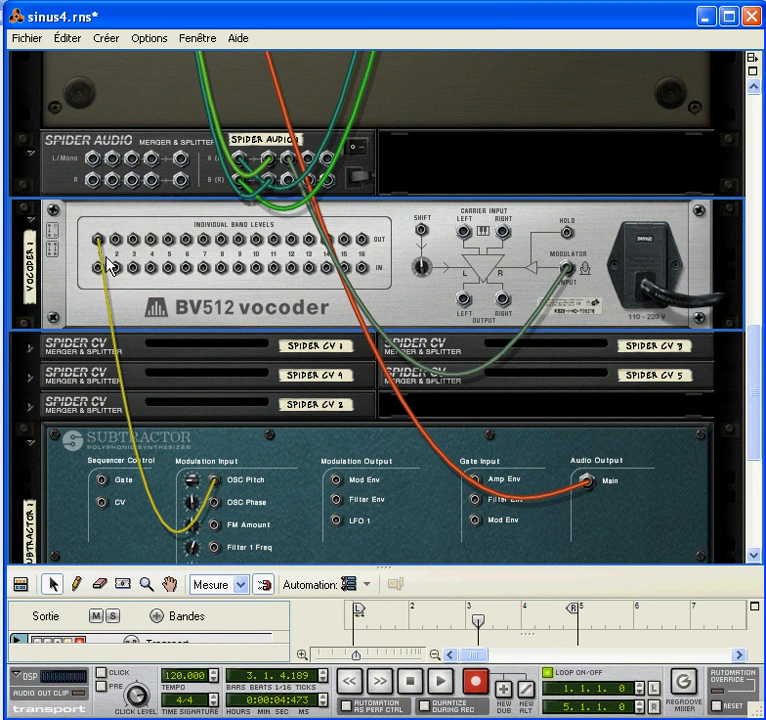
{"action": "left_click_drag", "start_coordinate": [100, 242], "coordinate": [168, 273]}
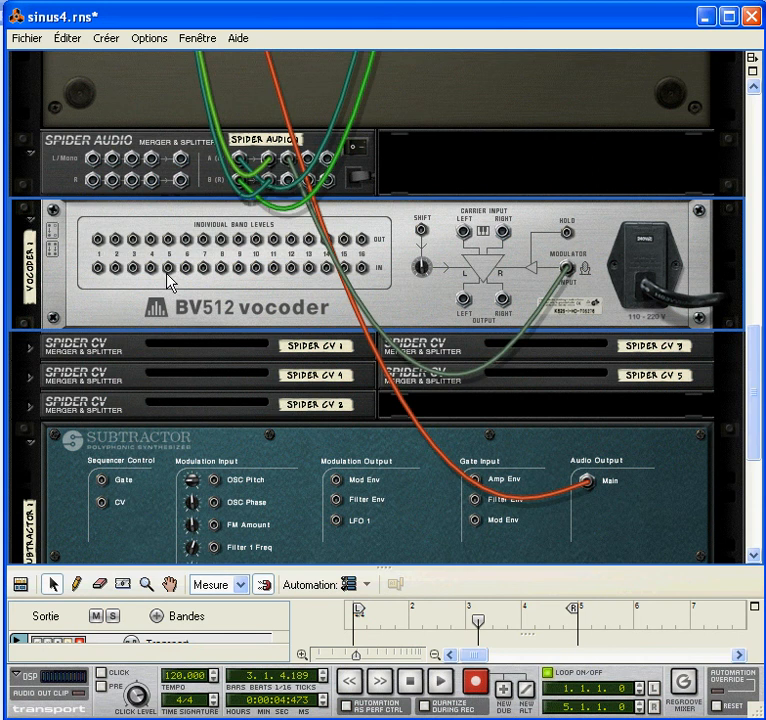
Unfold the five Spider CV units between the vocoder and the Subtractor.
{"action": "left_click", "coordinate": [30, 349]}
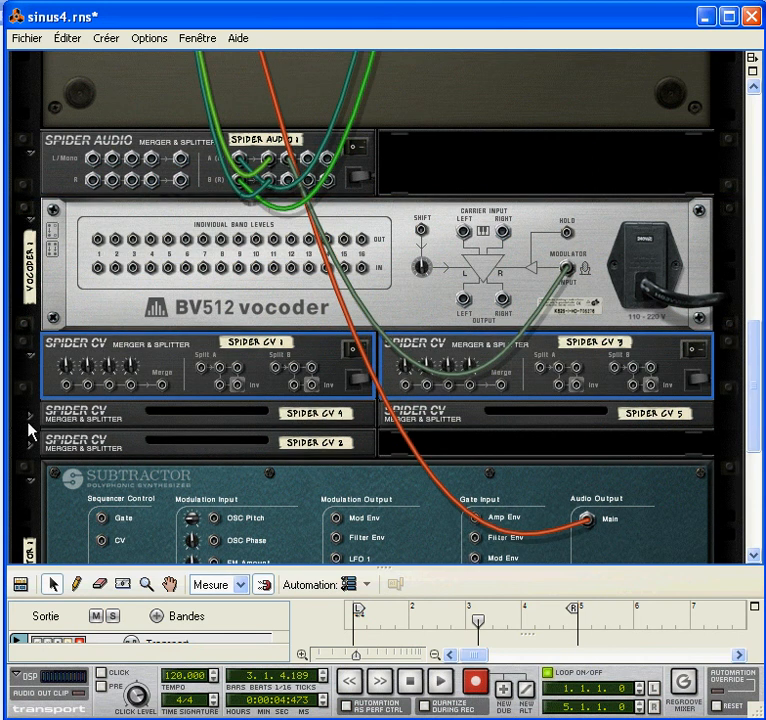
{"action": "left_click", "coordinate": [30, 411]}
{"action": "left_click", "coordinate": [30, 484]}
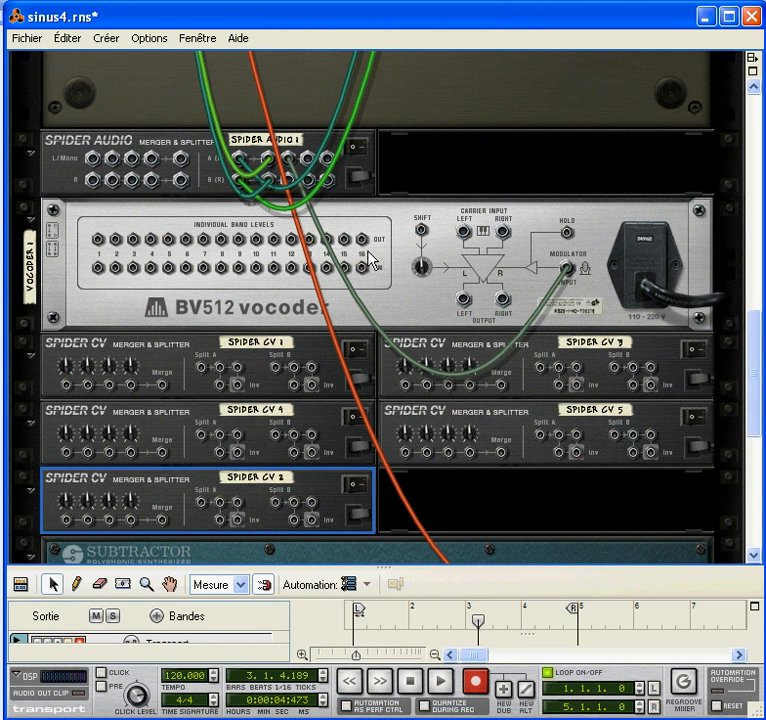
Patch vocoder bands 1 to 4 into Spider CV 1's merge inputs and its merge output into Spider CV 3's first input.
{"action": "left_click_drag", "start_coordinate": [98, 242], "coordinate": [65, 385]}
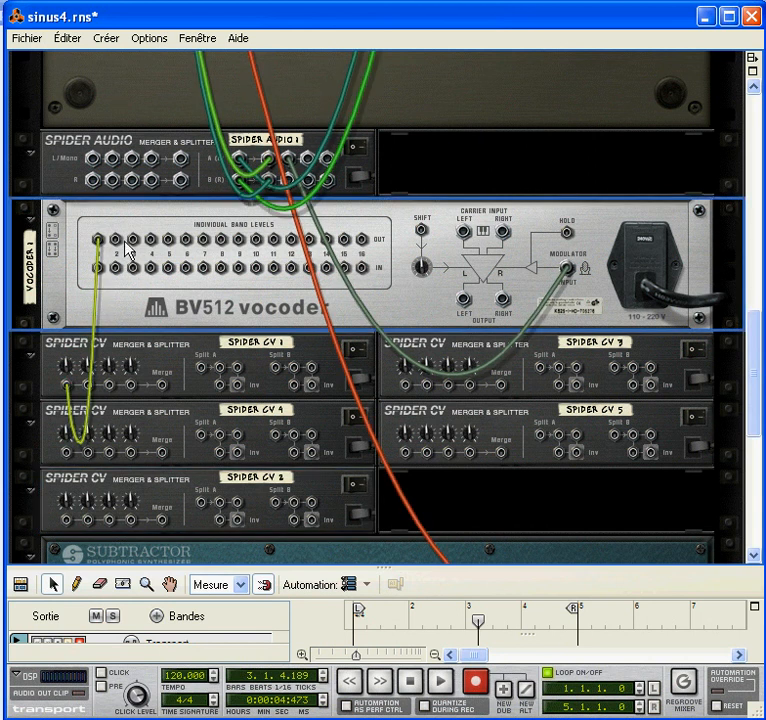
{"action": "left_click_drag", "start_coordinate": [117, 241], "coordinate": [87, 385]}
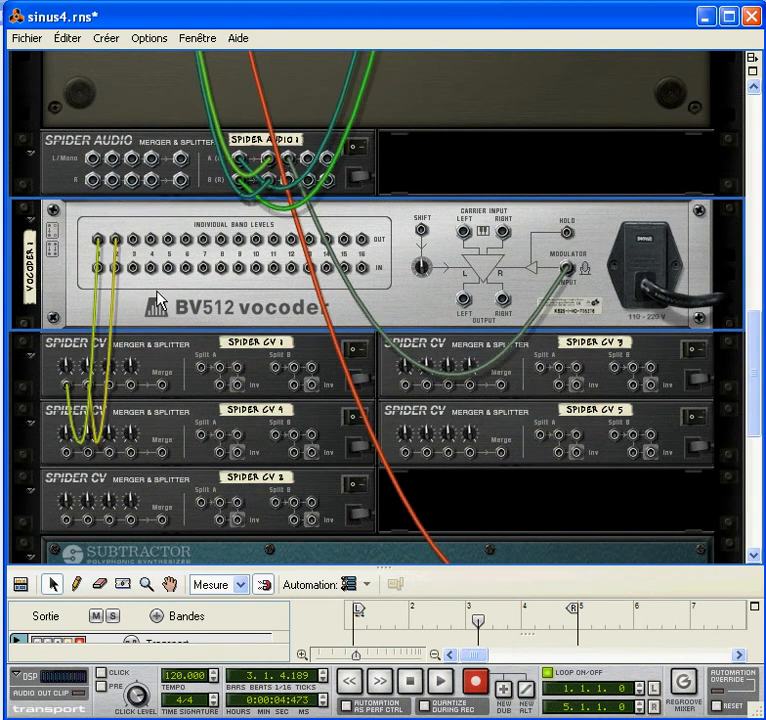
{"action": "left_click_drag", "start_coordinate": [134, 246], "coordinate": [114, 395]}
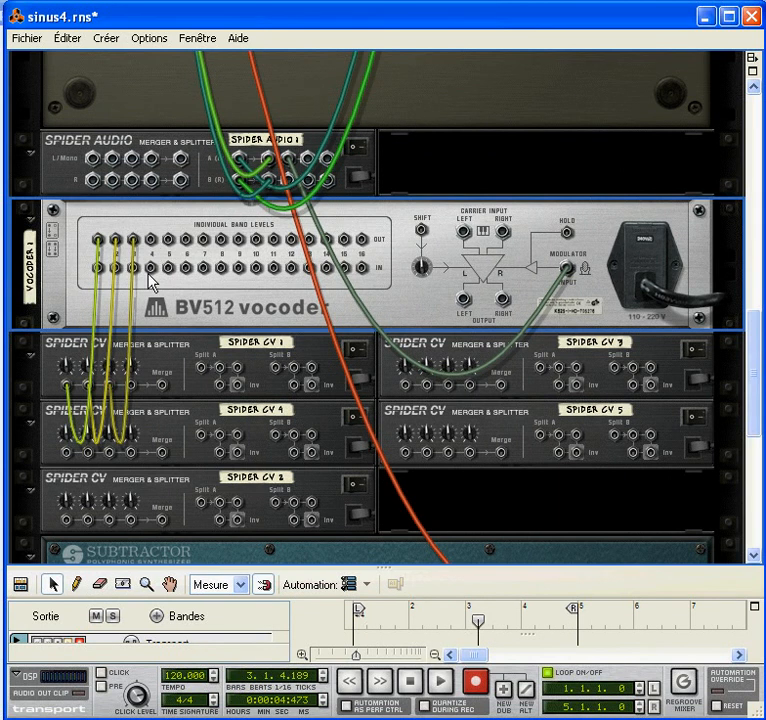
{"action": "left_click_drag", "start_coordinate": [151, 253], "coordinate": [407, 397]}
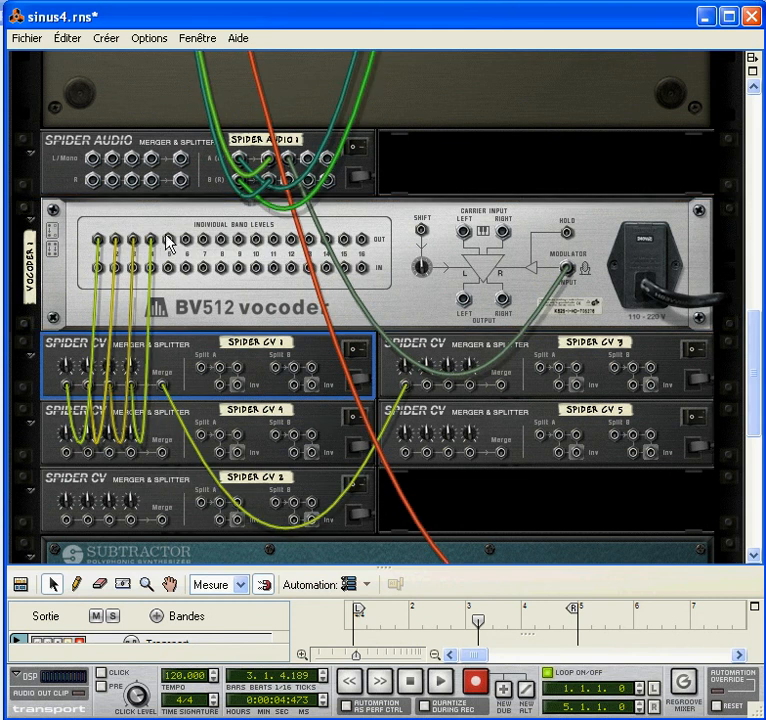
Patch vocoder bands 5 to 7 into Spider CV 3's remaining merge inputs and its merge output into Spider CV 4's first input.
{"action": "left_click_drag", "start_coordinate": [169, 240], "coordinate": [428, 388]}
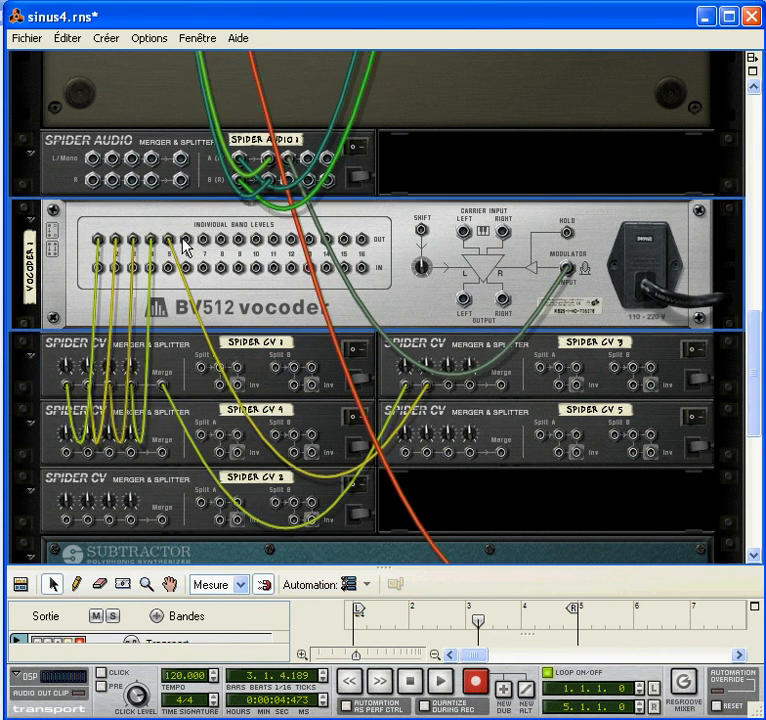
{"action": "left_click_drag", "start_coordinate": [185, 241], "coordinate": [448, 389]}
{"action": "left_click_drag", "start_coordinate": [204, 240], "coordinate": [68, 457]}
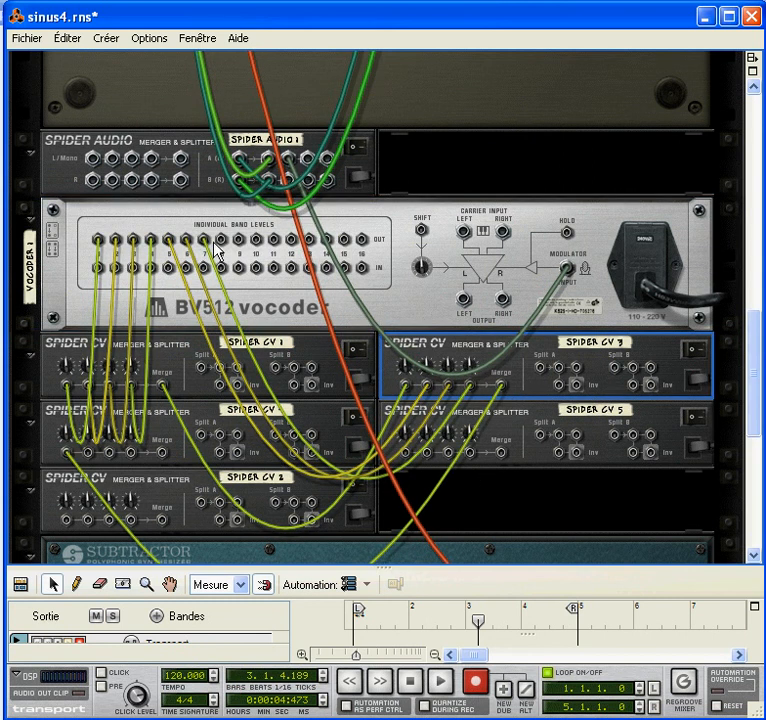
Patch vocoder bands 8 to 10 into Spider CV 4's remaining merge inputs and its merge output into Spider CV 5's first input.
{"action": "left_click_drag", "start_coordinate": [222, 239], "coordinate": [88, 453]}
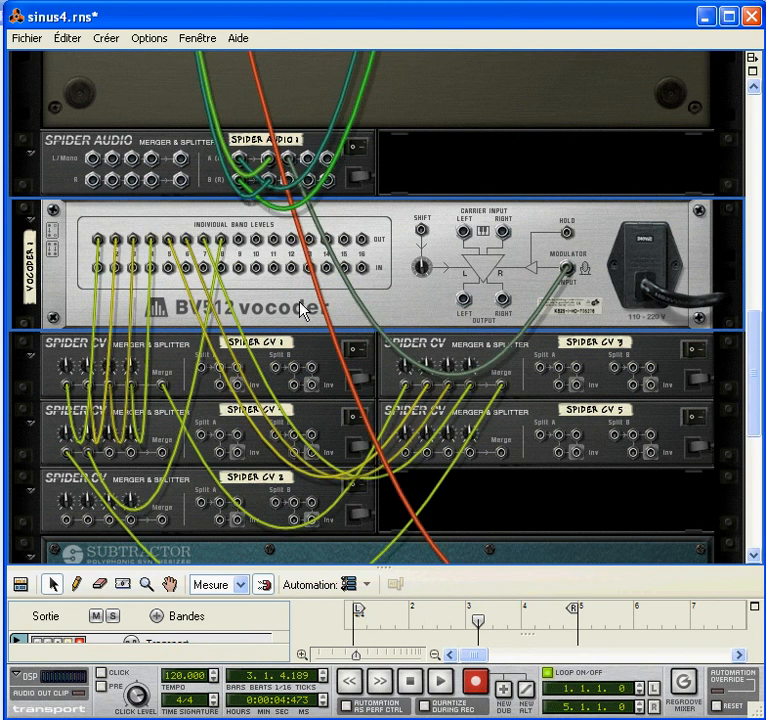
{"action": "left_click_drag", "start_coordinate": [236, 243], "coordinate": [108, 453]}
{"action": "left_click_drag", "start_coordinate": [258, 240], "coordinate": [405, 455]}
Patch vocoder bands 11 to 13 into Spider CV 5's remaining merge inputs and its merge output into Spider CV 2's first input.
{"action": "left_click_drag", "start_coordinate": [273, 240], "coordinate": [432, 463]}
{"action": "left_click_drag", "start_coordinate": [291, 240], "coordinate": [448, 462]}
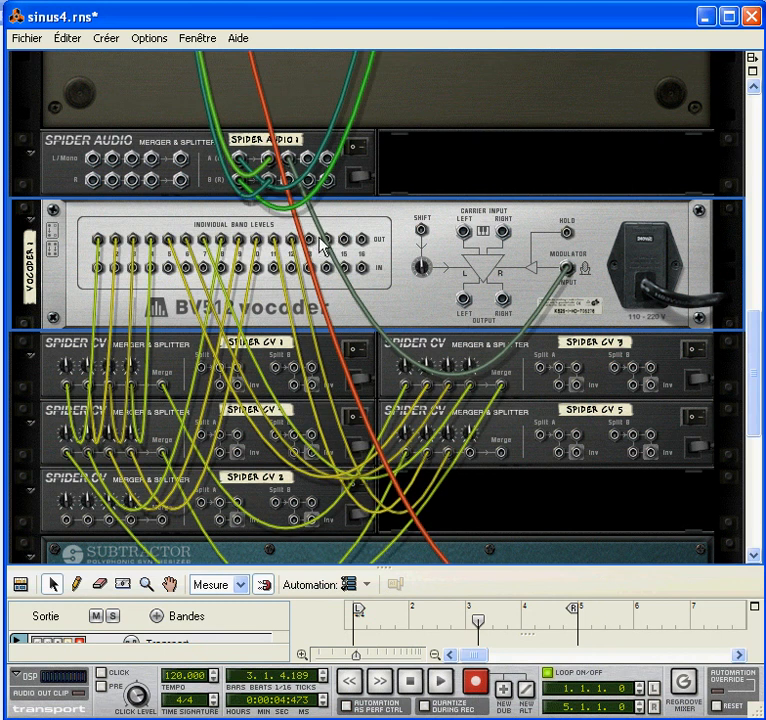
{"action": "left_click_drag", "start_coordinate": [315, 242], "coordinate": [472, 460]}
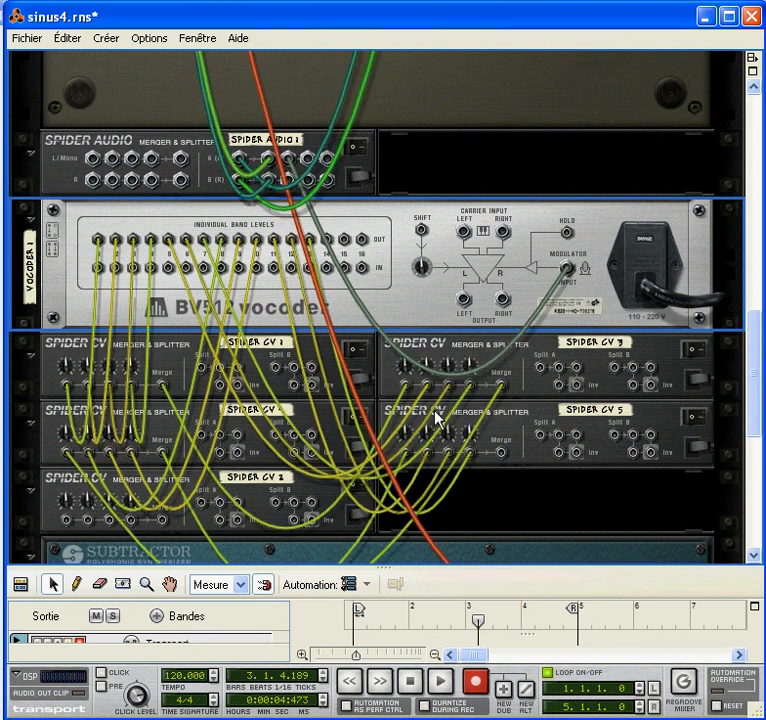
{"action": "left_click_drag", "start_coordinate": [327, 245], "coordinate": [370, 240]}
{"action": "left_click_drag", "start_coordinate": [501, 452], "coordinate": [69, 521]}
{"action": "left_click", "coordinate": [69, 521]}
{"action": "left_click", "coordinate": [522, 468]}
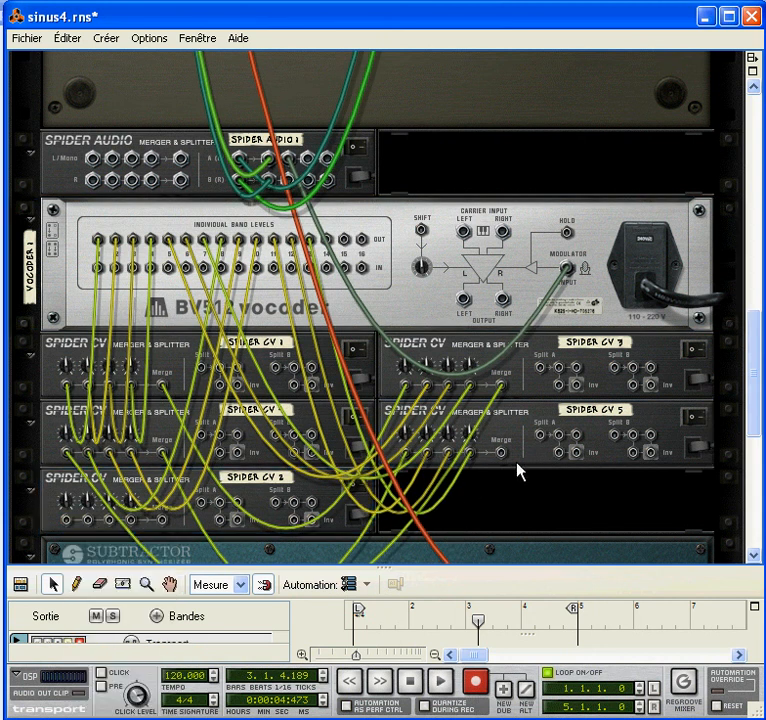
{"action": "left_click_drag", "start_coordinate": [499, 452], "coordinate": [65, 464]}
Patch vocoder bands 14 to 16 into Spider CV 2's remaining merge inputs and its merge output into the Subtractor's OSC Pitch input.
{"action": "left_click_drag", "start_coordinate": [332, 183], "coordinate": [96, 465]}
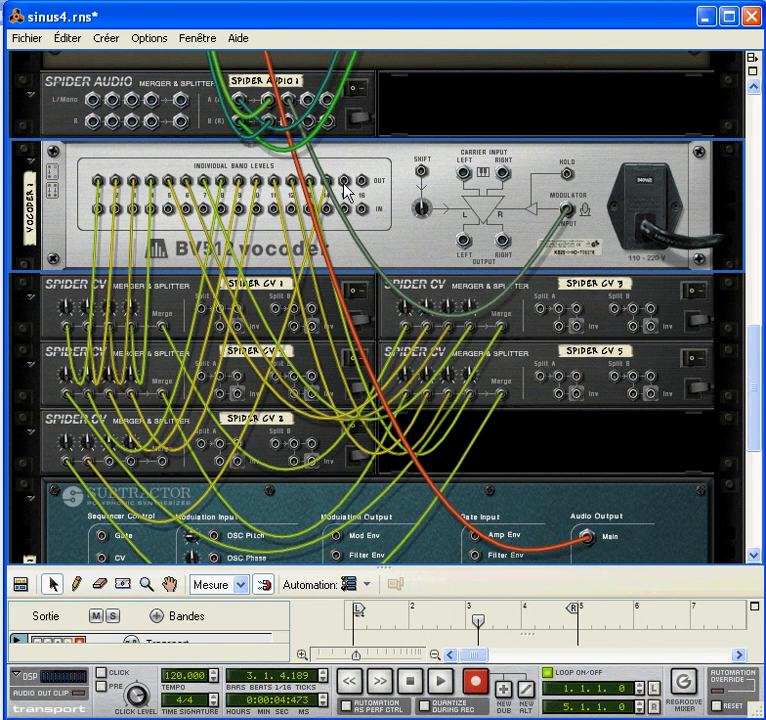
{"action": "left_click_drag", "start_coordinate": [343, 184], "coordinate": [109, 462]}
{"action": "left_click_drag", "start_coordinate": [363, 205], "coordinate": [129, 461]}
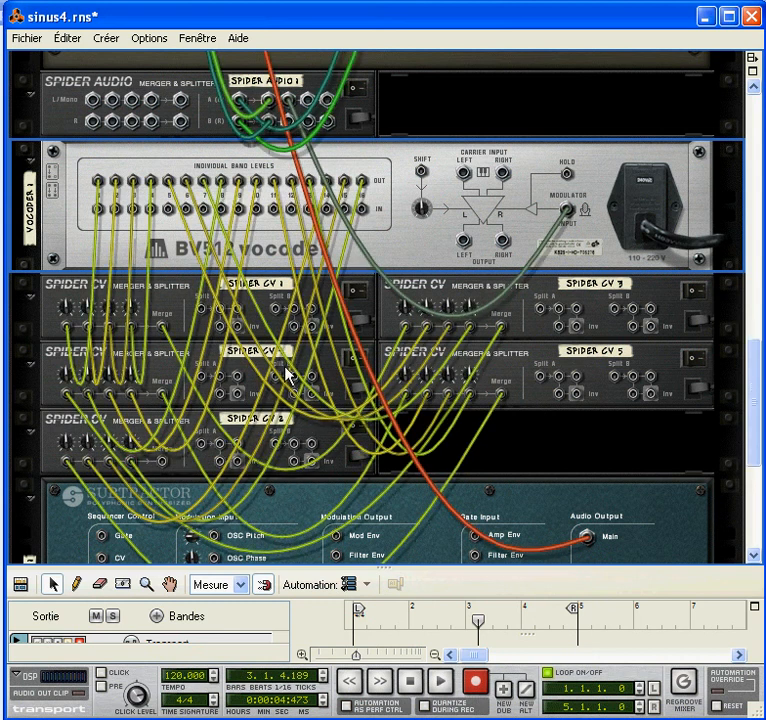
{"action": "scroll", "coordinate": [168, 340], "scroll_direction": "down", "scroll_amount": 3}
{"action": "left_click_drag", "start_coordinate": [165, 288], "coordinate": [215, 363]}
{"action": "left_click", "coordinate": [190, 362]}
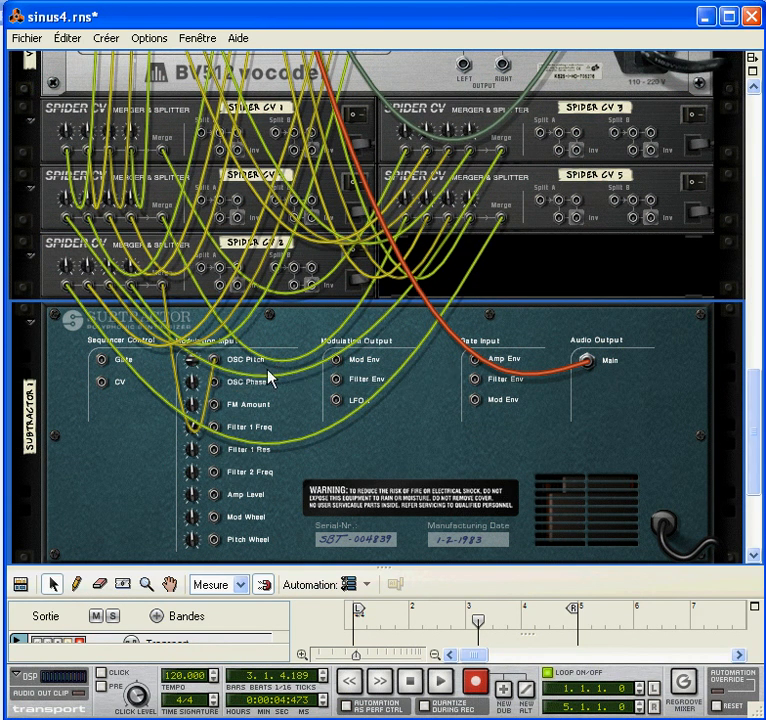
Play the loop and examine the vocoder levels, Spider CV chain, mixer and Subtractor on both sides of the rack.
{"action": "key", "text": "Tab"}
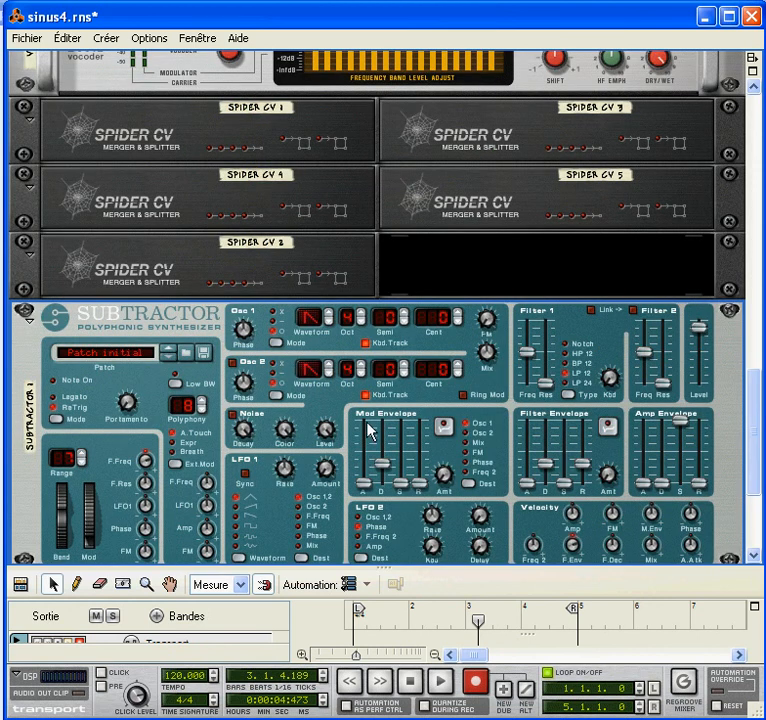
{"action": "left_click", "coordinate": [409, 685]}
{"action": "left_click", "coordinate": [444, 685]}
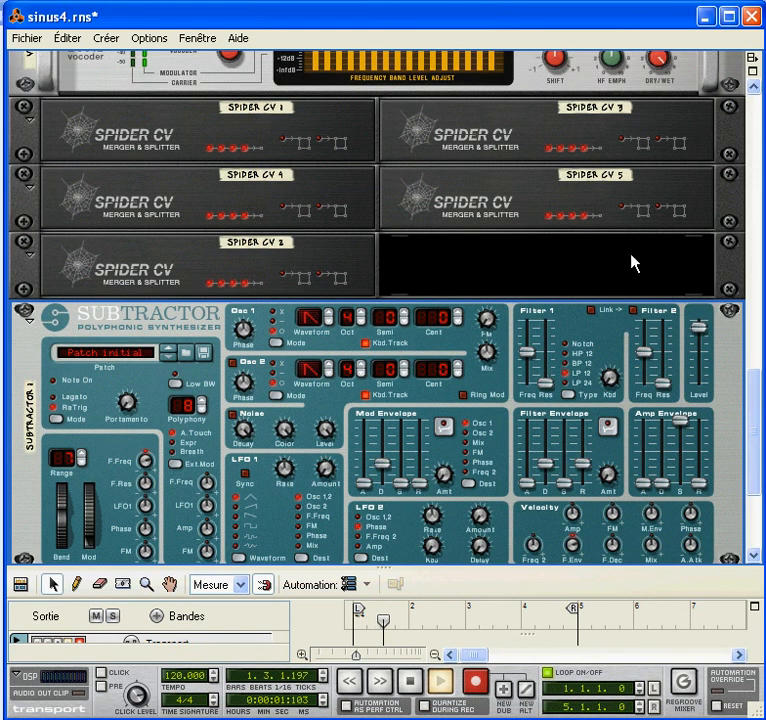
{"action": "scroll", "coordinate": [501, 296], "scroll_direction": "up", "scroll_amount": 10}
{"action": "key", "text": "Tab"}
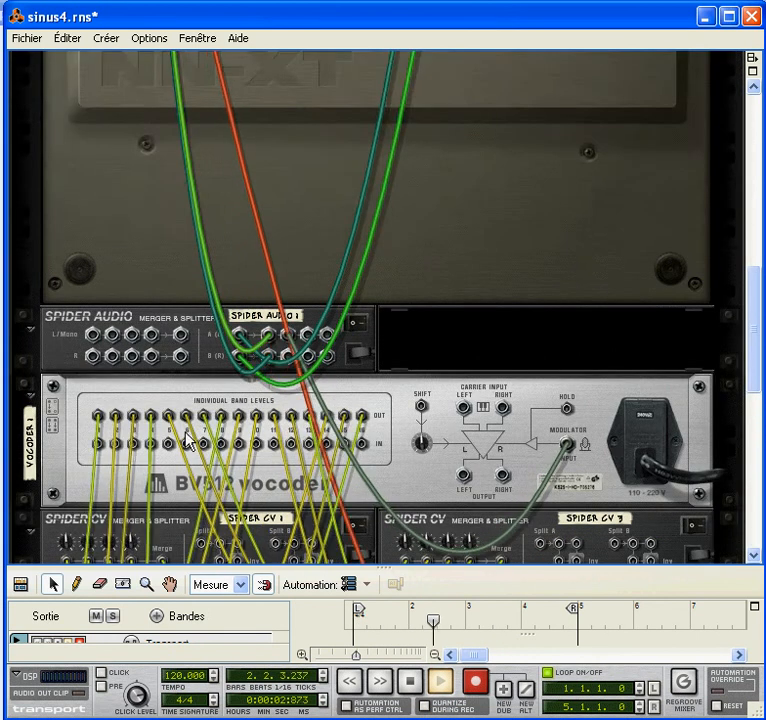
{"action": "scroll", "coordinate": [219, 458], "scroll_direction": "down", "scroll_amount": 10}
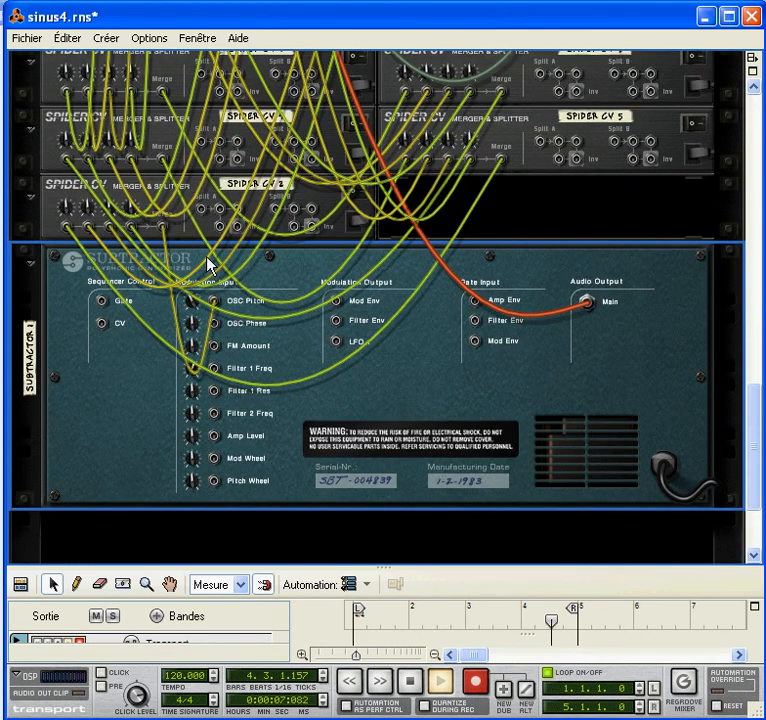
{"action": "left_click_drag", "start_coordinate": [749, 441], "coordinate": [733, 205]}
{"action": "key", "text": "Tab"}
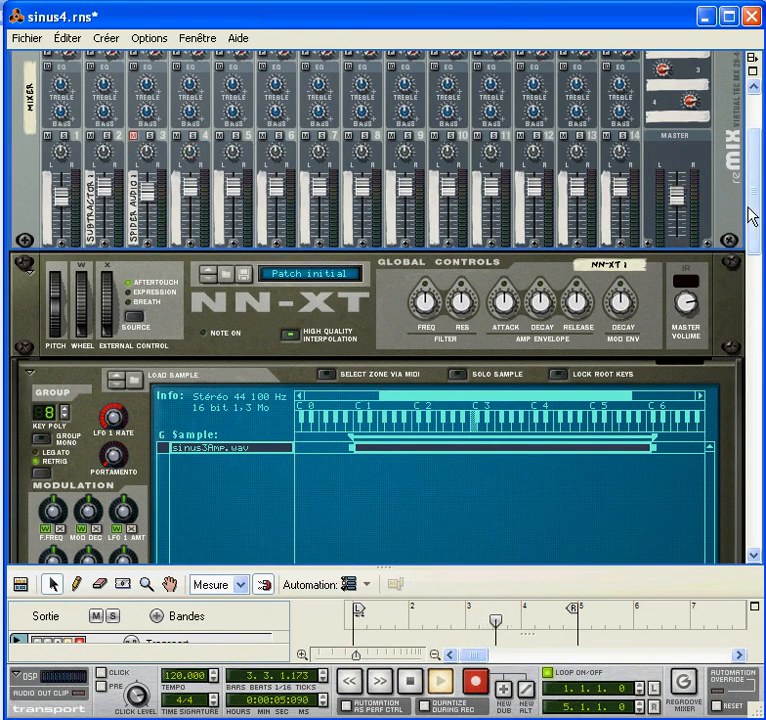
{"action": "left_click_drag", "start_coordinate": [747, 215], "coordinate": [727, 397]}
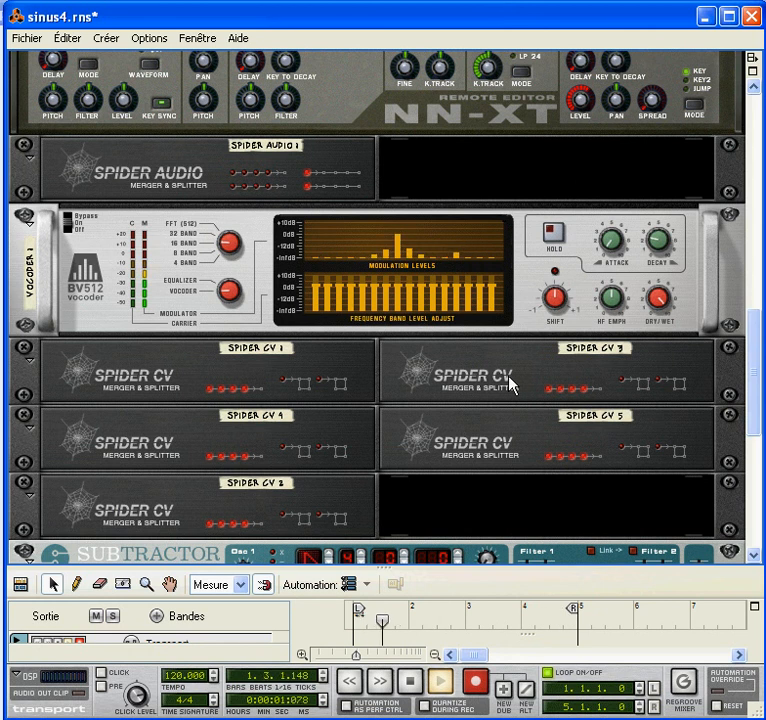
{"action": "left_click_drag", "start_coordinate": [757, 373], "coordinate": [757, 418]}
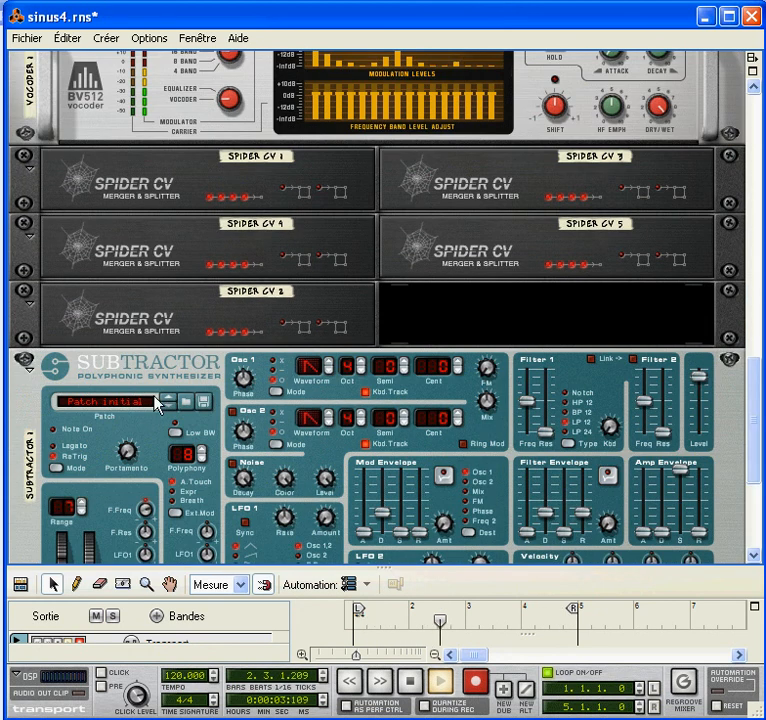
Raise the modulation amount of the Subtractor's OSC Pitch input to 84 on the rear of the rack.
{"action": "key", "text": "Tab"}
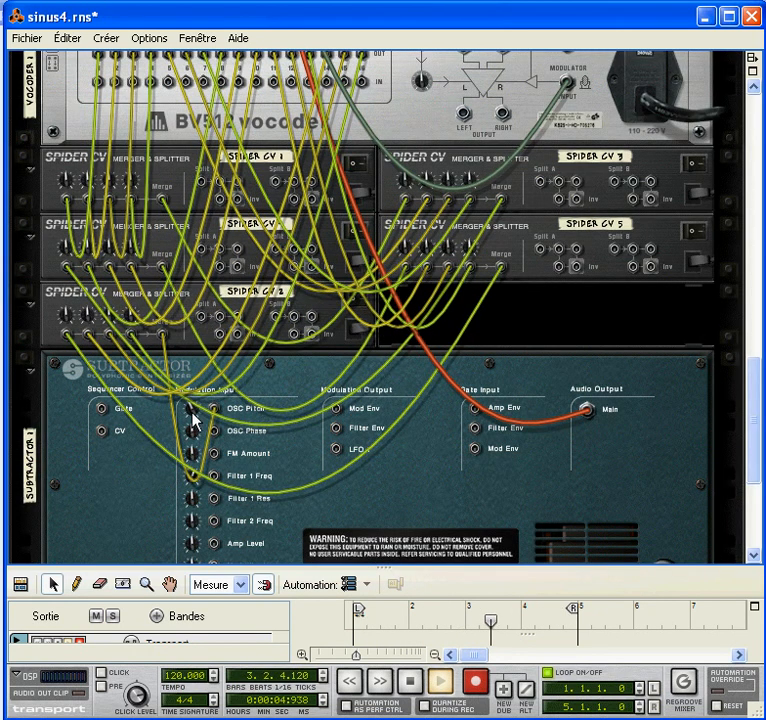
{"action": "left_click_drag", "start_coordinate": [197, 414], "coordinate": [198, 361]}
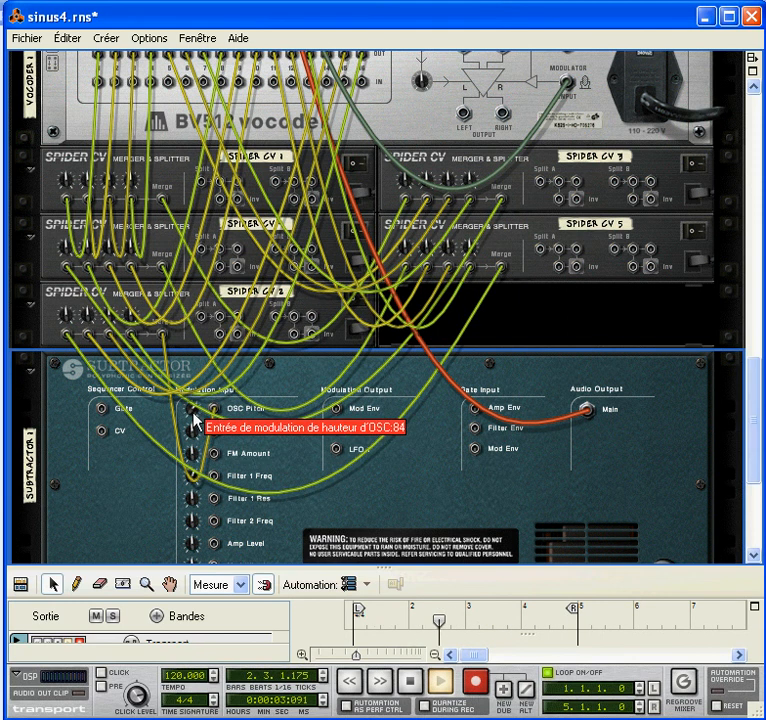
{"action": "key", "text": "Tab"}
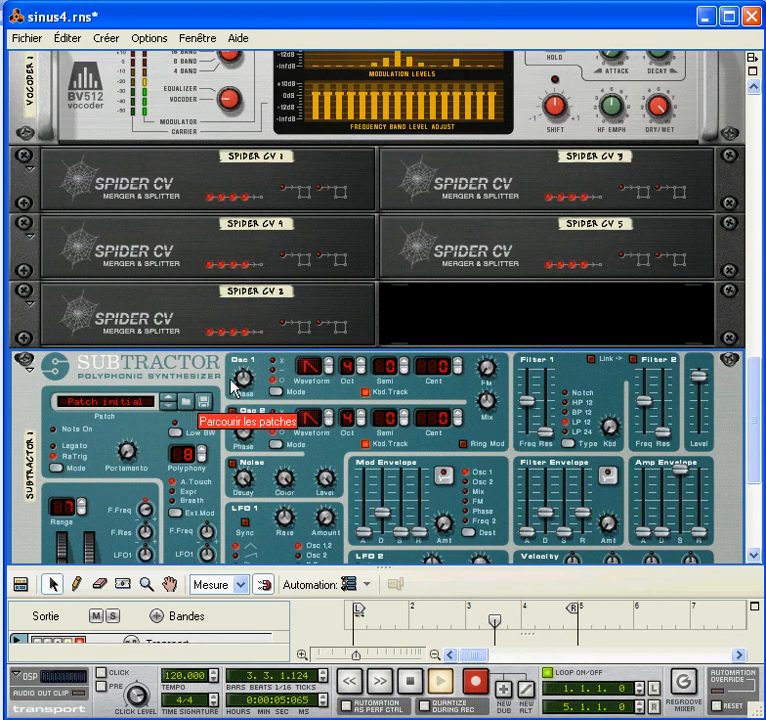
Examine the vocoder's modulation levels and the Spider CV units during playback, and stop the loop.
{"action": "scroll", "coordinate": [282, 337], "scroll_direction": "up", "scroll_amount": 3}
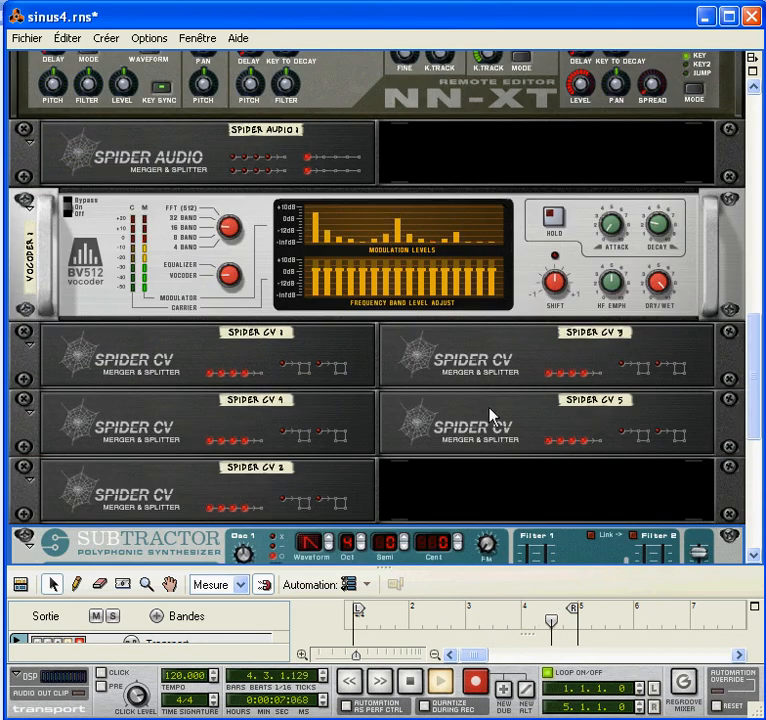
{"action": "left_click_drag", "start_coordinate": [749, 397], "coordinate": [752, 342]}
{"action": "left_click", "coordinate": [409, 681]}
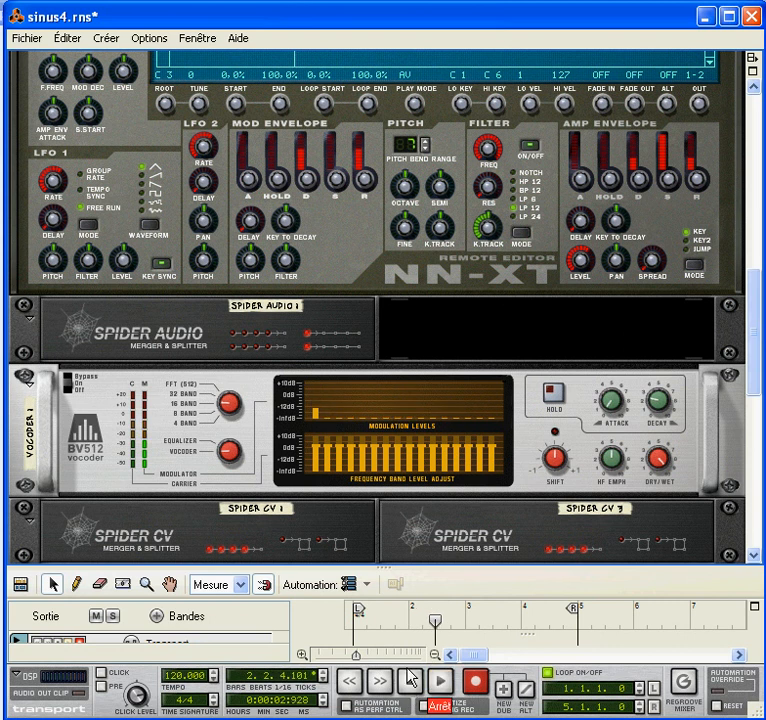
{"action": "scroll", "coordinate": [356, 317], "scroll_direction": "down", "scroll_amount": 5}
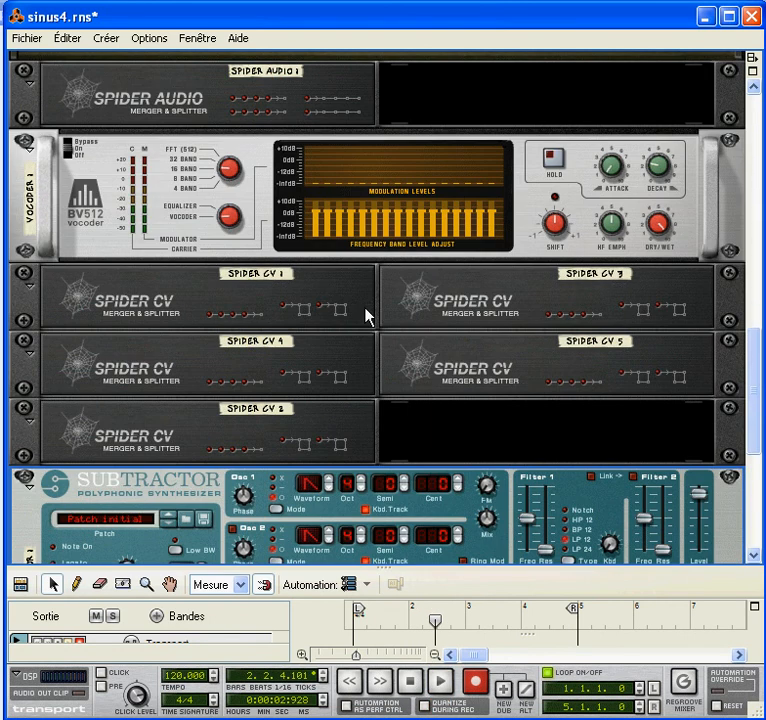
Open the recent song vocoderCVFabien.rns and dismiss its song information.
{"action": "left_click", "coordinate": [26, 40]}
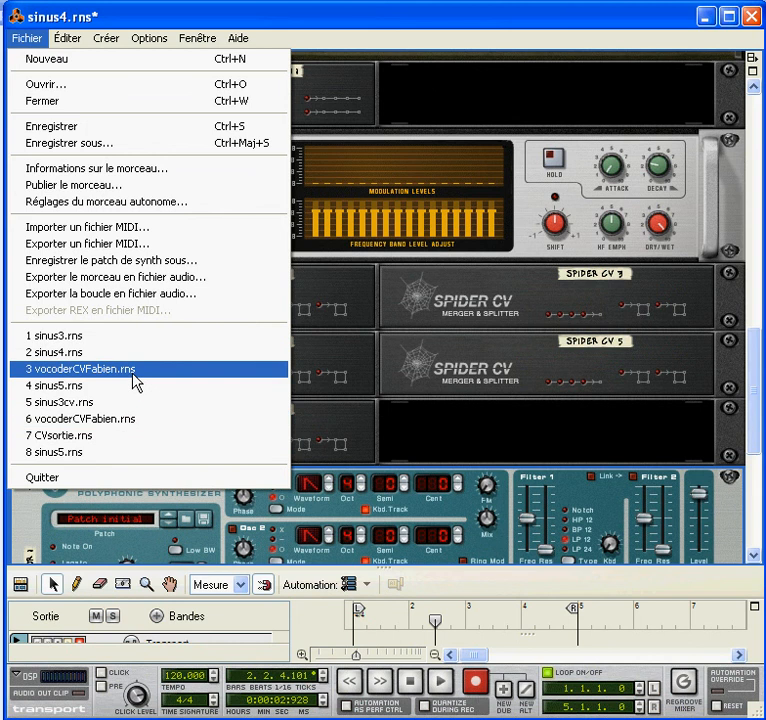
{"action": "left_click", "coordinate": [133, 374]}
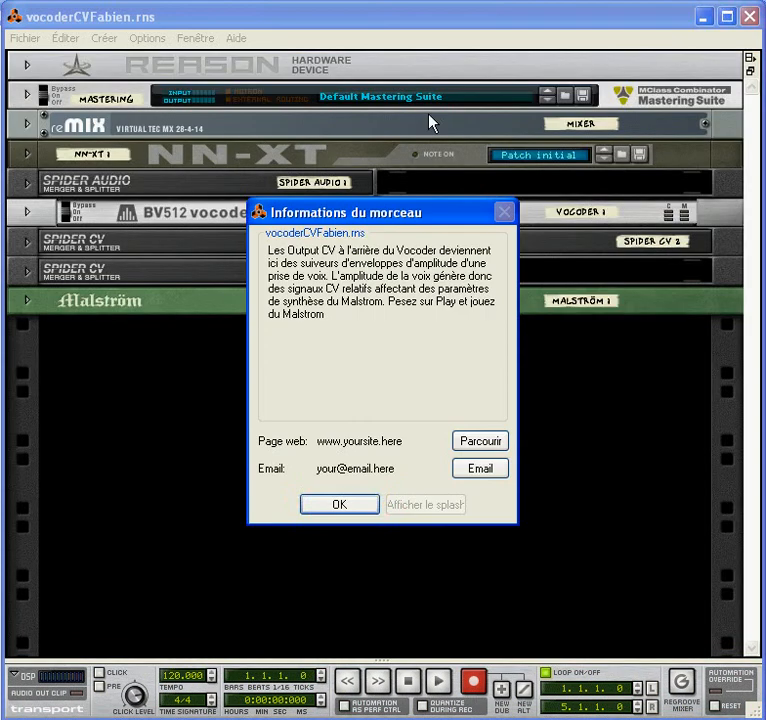
{"action": "left_click", "coordinate": [340, 505]}
Close sinus4.rns without saving its changes.
{"action": "left_click_drag", "start_coordinate": [453, 24], "coordinate": [465, 191]}
{"action": "left_click", "coordinate": [733, 17]}
{"action": "left_click", "coordinate": [750, 15]}
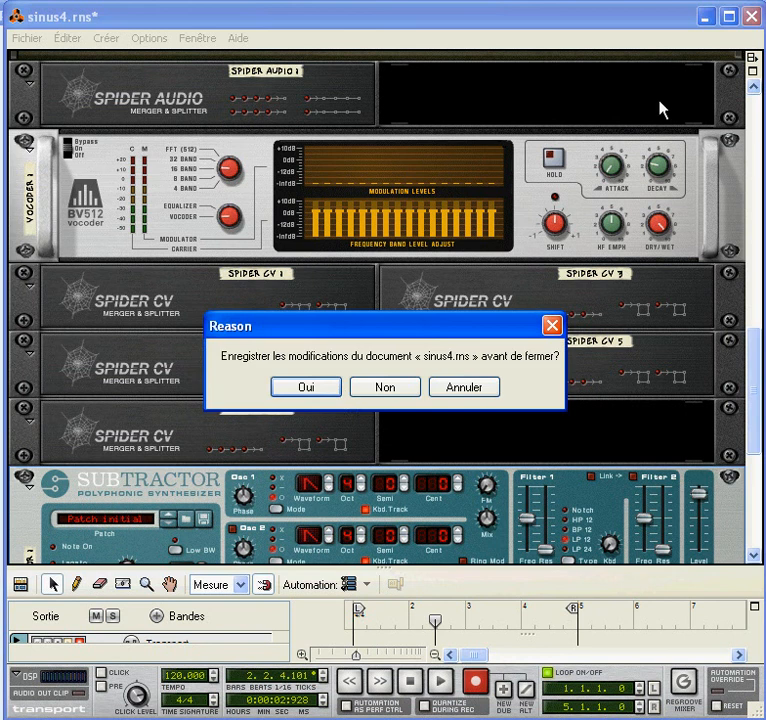
{"action": "left_click", "coordinate": [388, 388]}
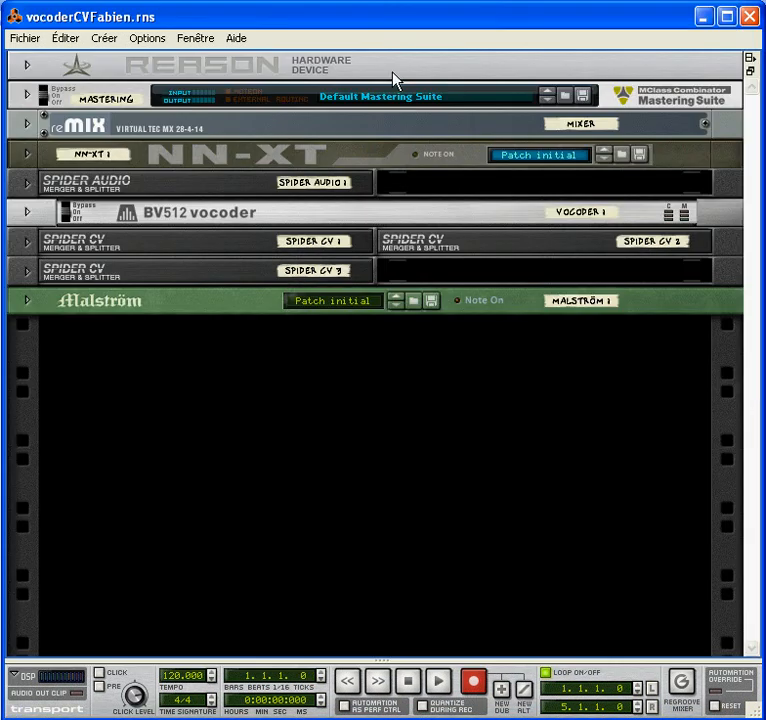
Unfold the mixer and briefly play the loop before stopping it.
{"action": "left_click", "coordinate": [26, 126]}
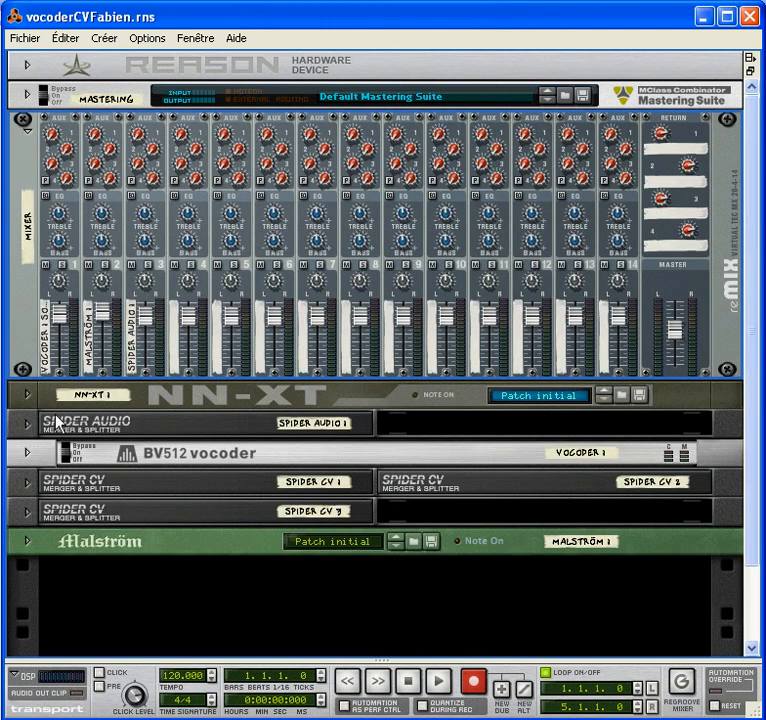
{"action": "left_click", "coordinate": [443, 684]}
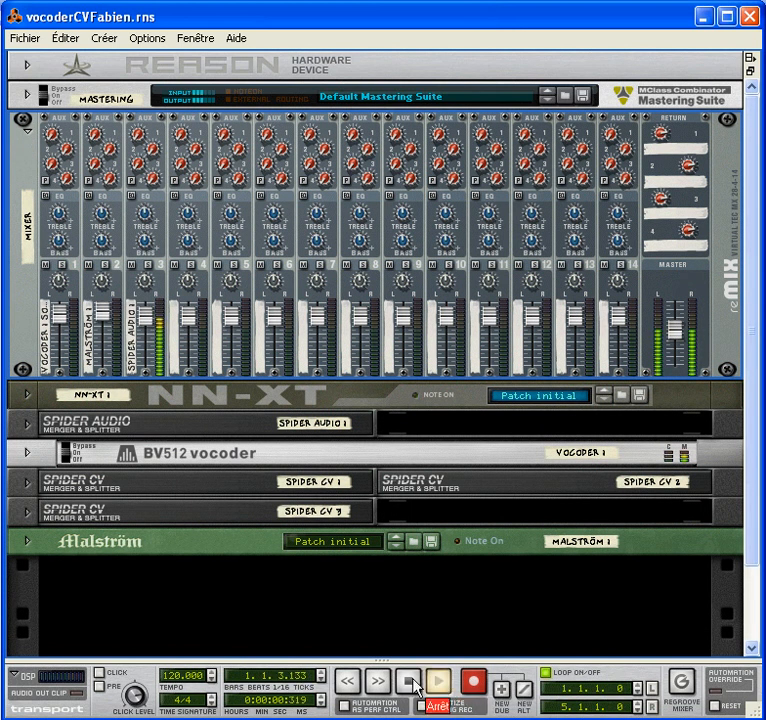
{"action": "left_click", "coordinate": [409, 682]}
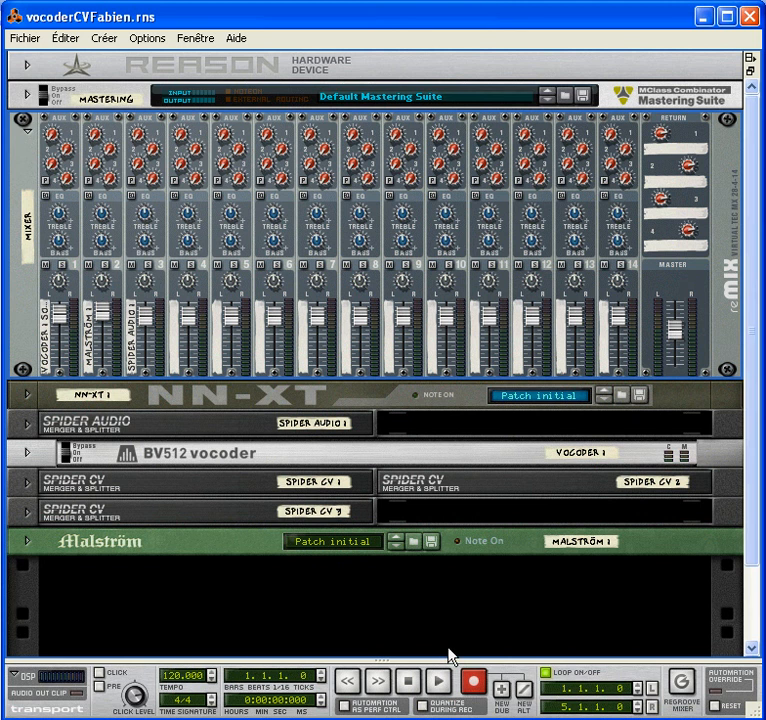
Unfold the NN-XT and its Remote Editor and select the FabienVocoMono.wav sample.
{"action": "left_click", "coordinate": [27, 396]}
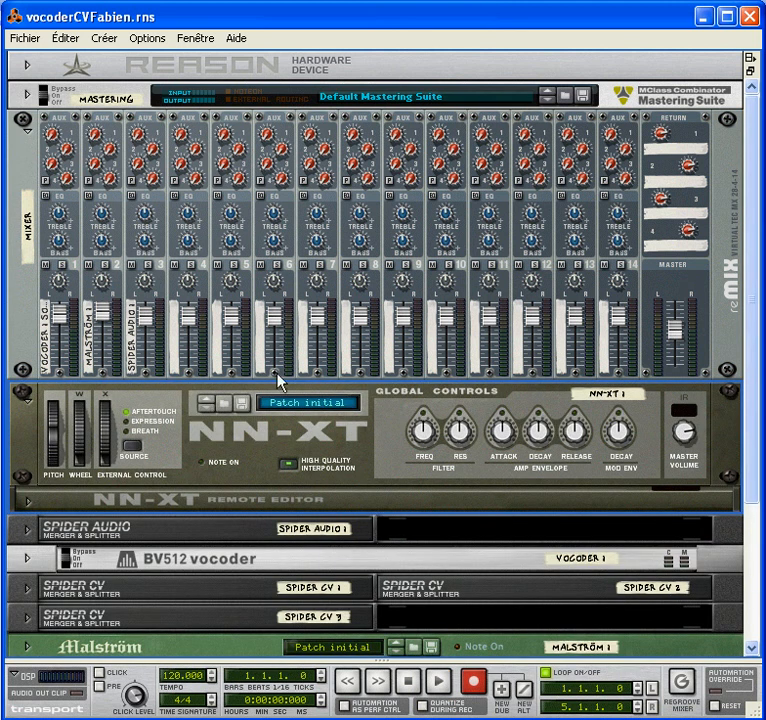
{"action": "left_click", "coordinate": [29, 501]}
{"action": "left_click", "coordinate": [218, 249]}
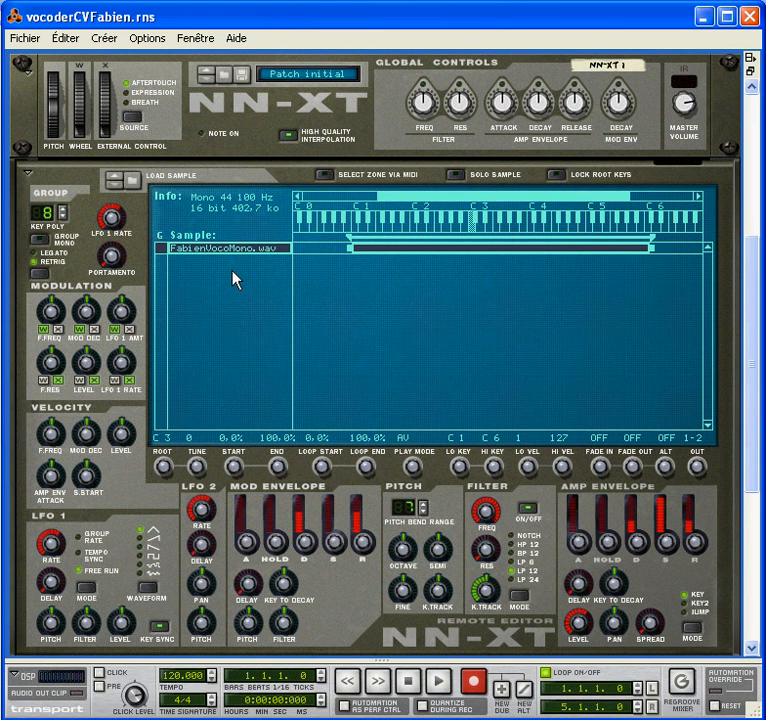
Play the voice sample while checking the mixer's channel levels against the NN-XT, and stop playback.
{"action": "left_click", "coordinate": [437, 683]}
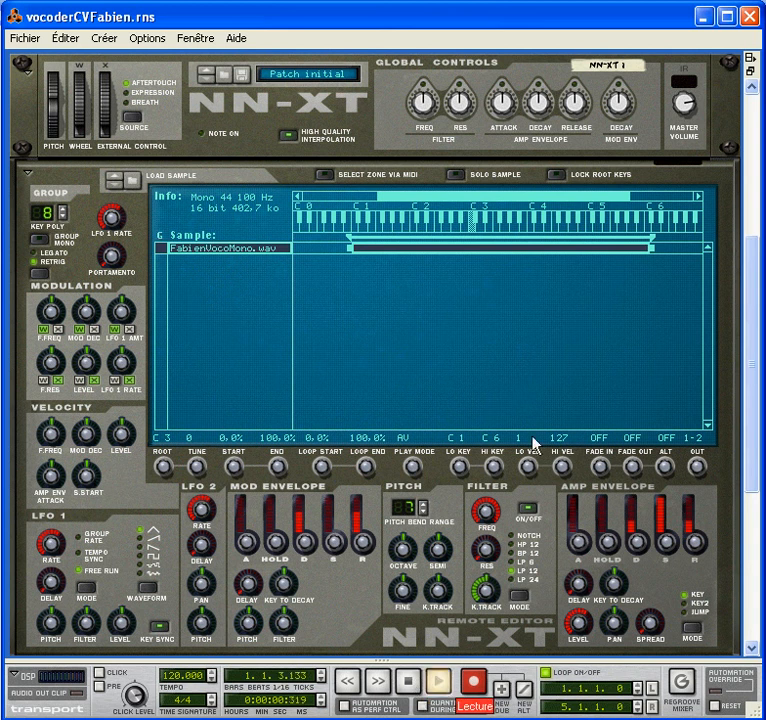
{"action": "scroll", "coordinate": [373, 462], "scroll_direction": "up", "scroll_amount": 5}
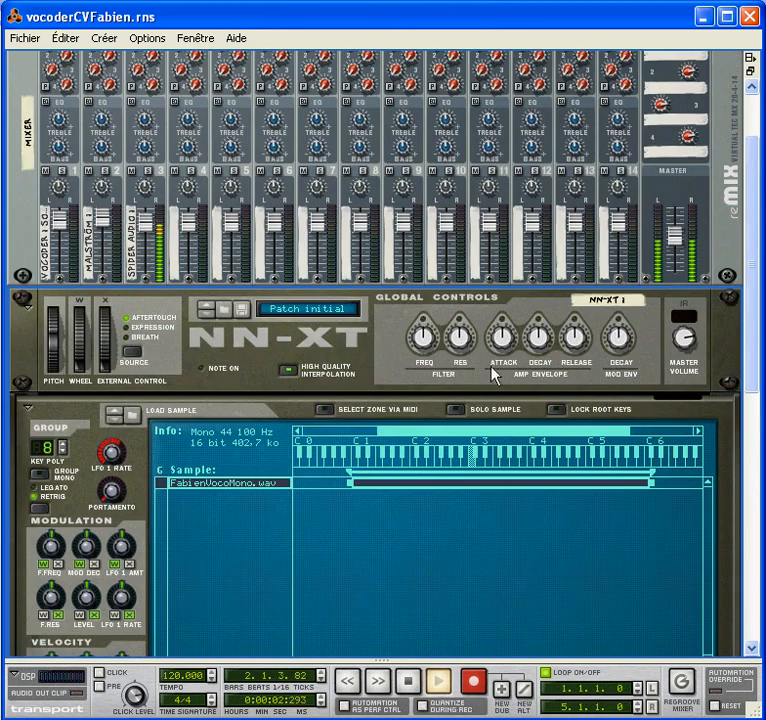
{"action": "scroll", "coordinate": [448, 564], "scroll_direction": "down", "scroll_amount": 5}
{"action": "scroll", "coordinate": [446, 563], "scroll_direction": "up", "scroll_amount": 3}
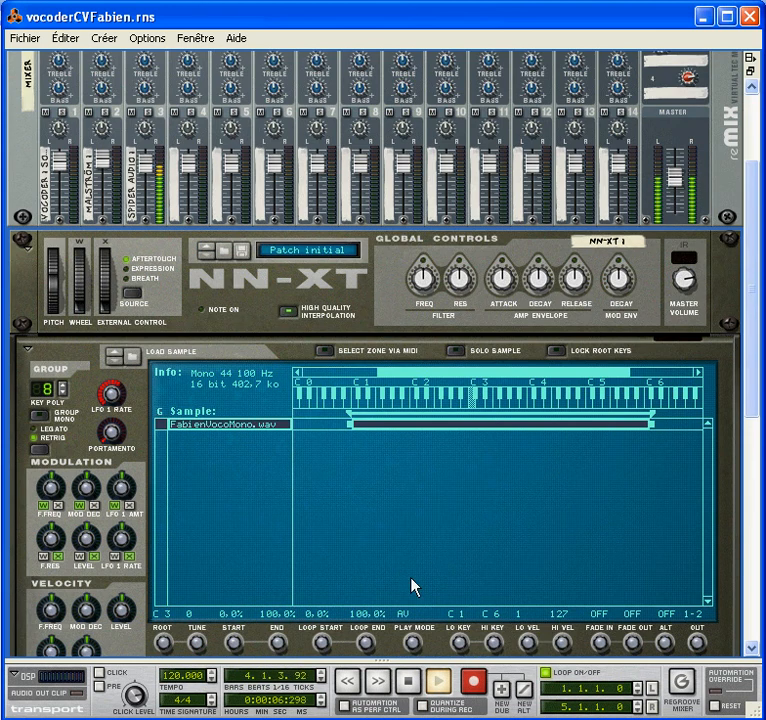
{"action": "left_click", "coordinate": [407, 685]}
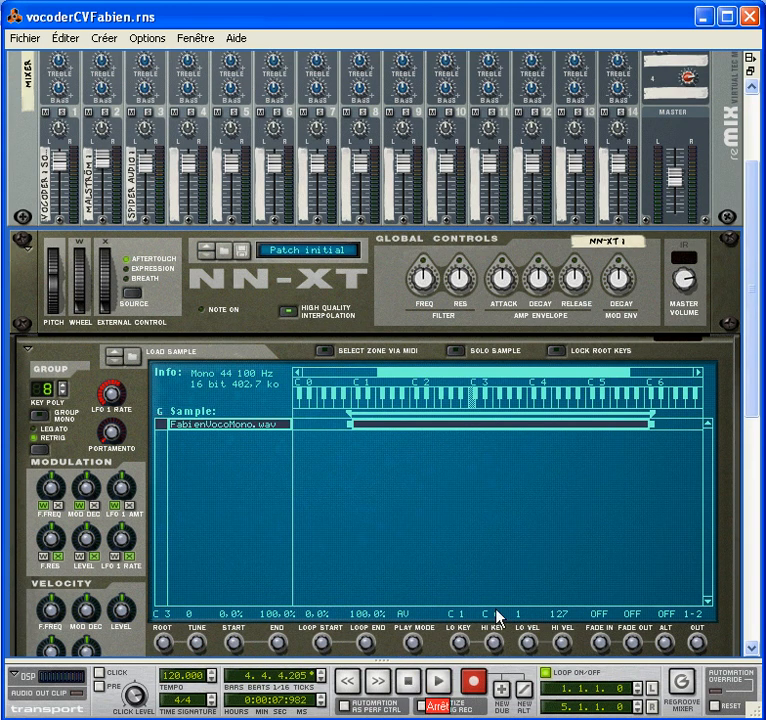
Show the rear of the rack and unfold Spider Audio 1, Vocoder 1 and Spider CV 1 to 3.
{"action": "scroll", "coordinate": [392, 438], "scroll_direction": "down", "scroll_amount": 3}
{"action": "key", "text": "Tab"}
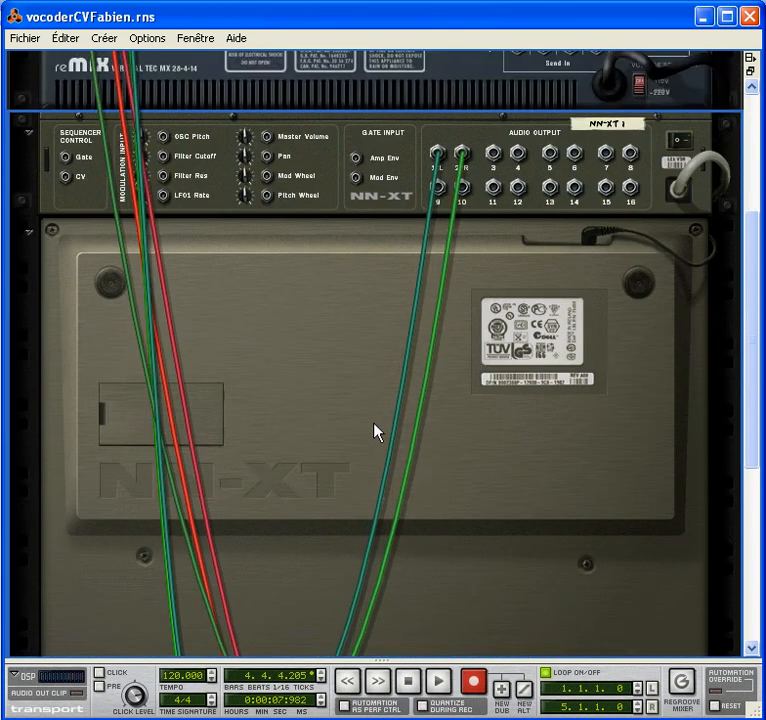
{"action": "scroll", "coordinate": [376, 433], "scroll_direction": "down", "scroll_amount": 5}
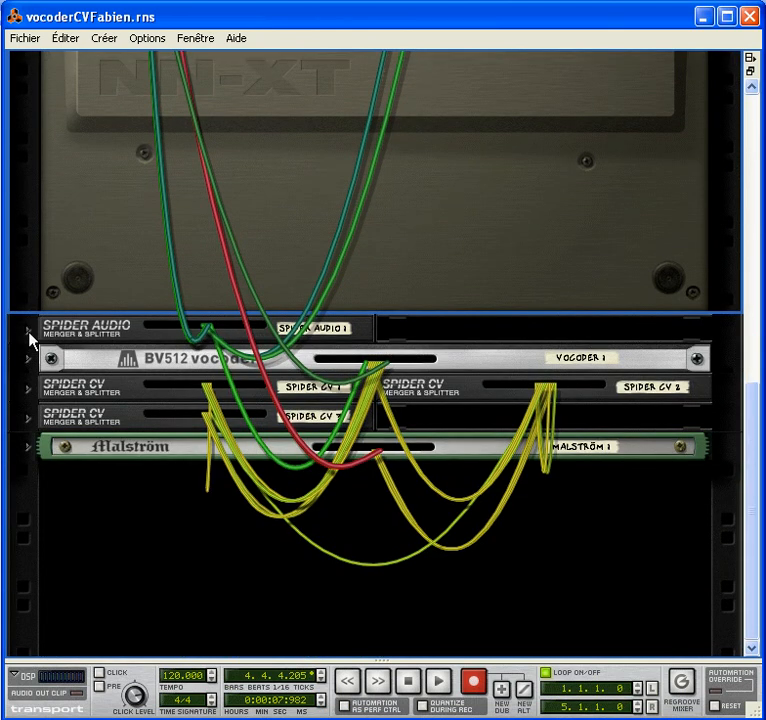
{"action": "left_click", "coordinate": [29, 333]}
{"action": "left_click", "coordinate": [28, 397]}
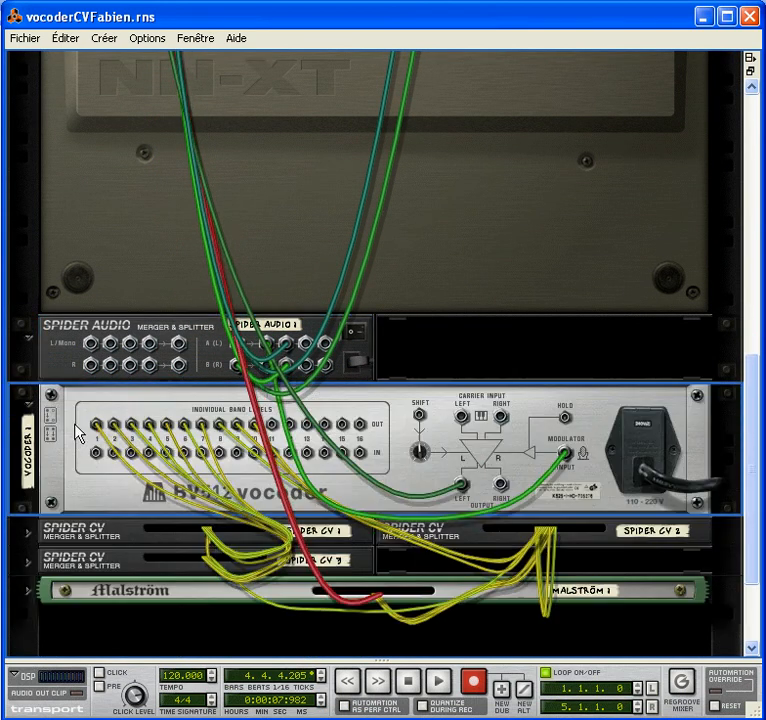
{"action": "left_click", "coordinate": [21, 536]}
{"action": "left_click", "coordinate": [27, 602]}
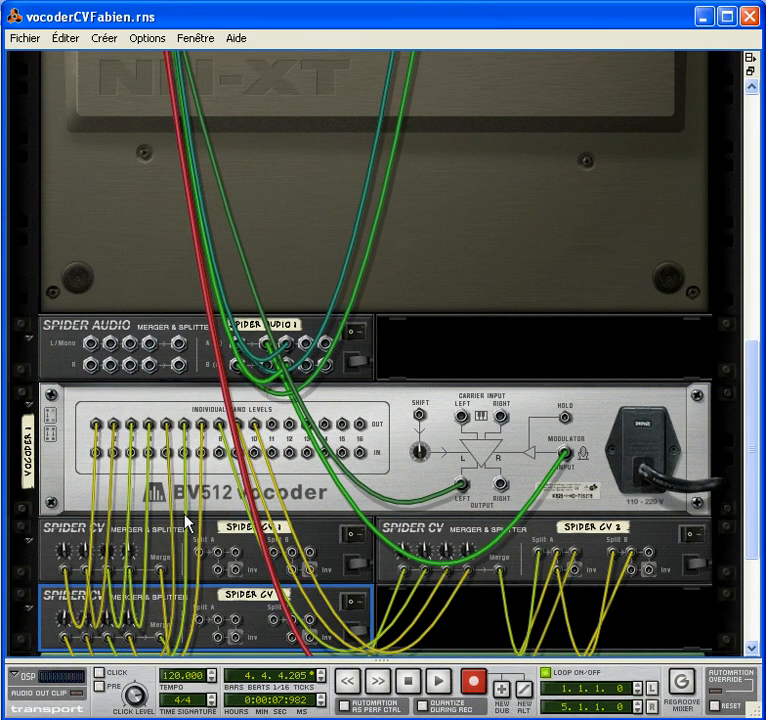
Trace the cables from the NN-XT audio outputs through Spider Audio 1 to the vocoder's modulator input and on through the Spider CV units.
{"action": "scroll", "coordinate": [465, 433], "scroll_direction": "up", "scroll_amount": 3}
{"action": "scroll", "coordinate": [465, 432], "scroll_direction": "down", "scroll_amount": 3}
{"action": "scroll", "coordinate": [463, 427], "scroll_direction": "down", "scroll_amount": 2}
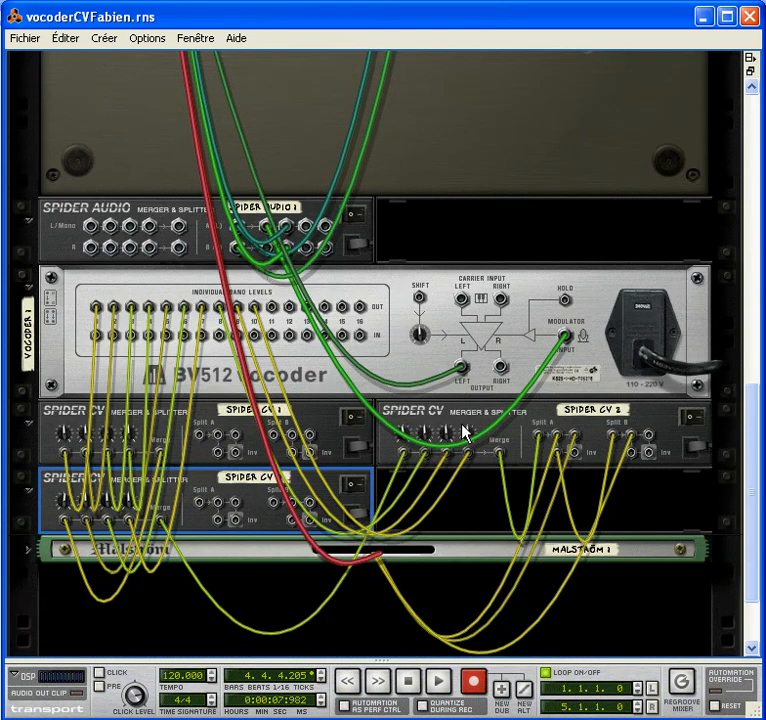
{"action": "scroll", "coordinate": [465, 285], "scroll_direction": "up", "scroll_amount": 5}
{"action": "scroll", "coordinate": [465, 310], "scroll_direction": "down", "scroll_amount": 2}
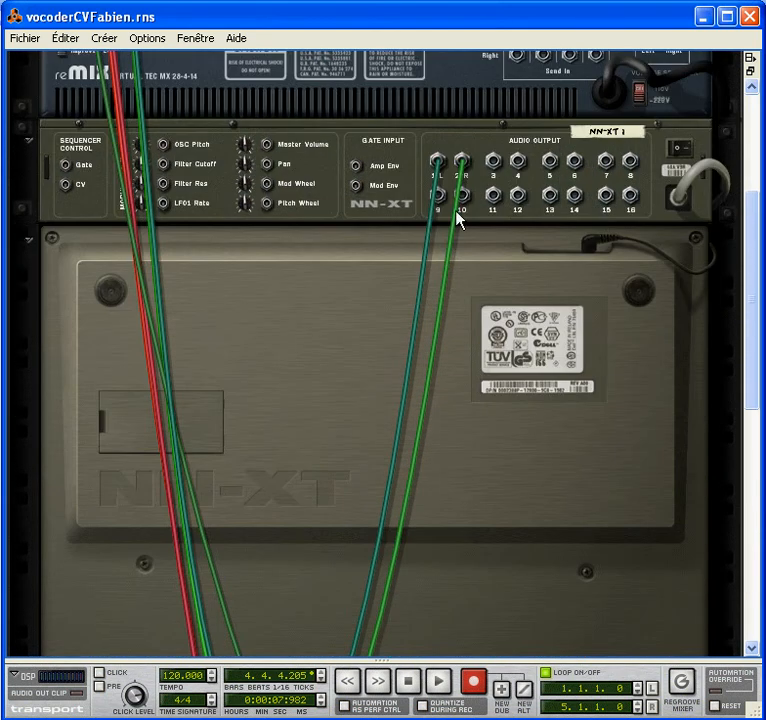
{"action": "scroll", "coordinate": [458, 368], "scroll_direction": "down", "scroll_amount": 7}
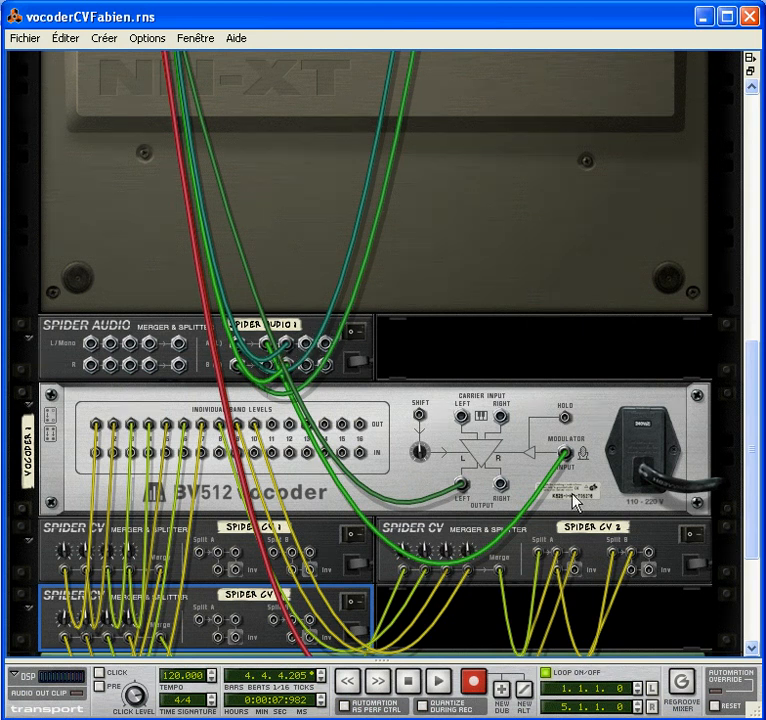
{"action": "mouse_move", "coordinate": [568, 458]}
{"action": "left_mouse_down"}
{"action": "mouse_move", "coordinate": [532, 458]}
{"action": "mouse_move", "coordinate": [565, 460]}
{"action": "left_mouse_up"}
{"action": "scroll", "coordinate": [287, 437], "scroll_direction": "down", "scroll_amount": 3}
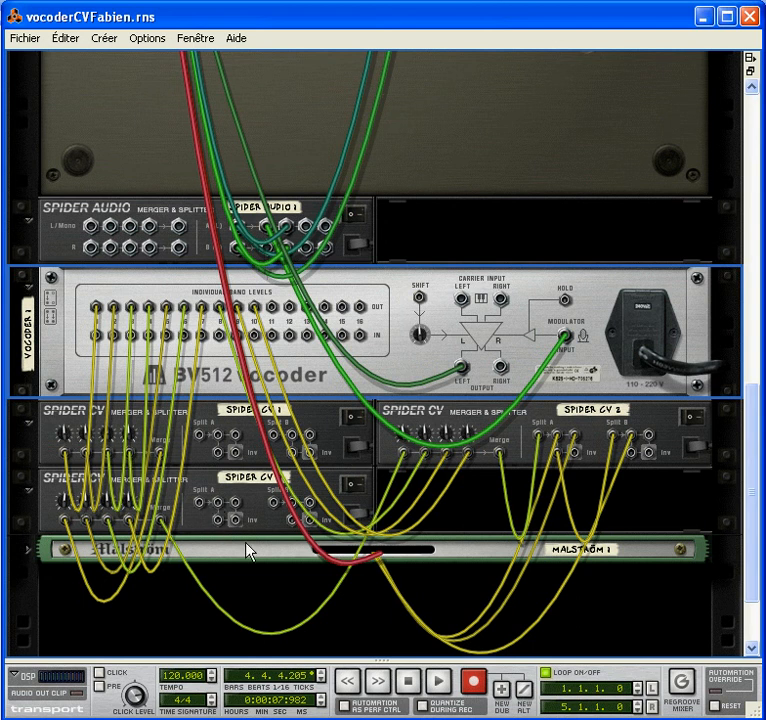
Unfold the Malström and trace the Spider CV 2 split cables to its Pitch, Filter and Level modulation inputs.
{"action": "left_click", "coordinate": [28, 556]}
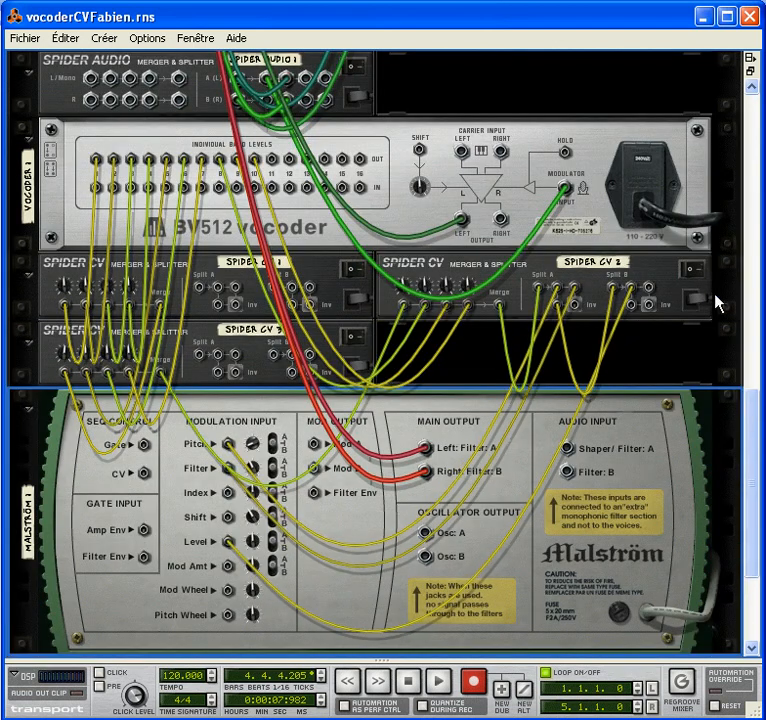
{"action": "mouse_move", "coordinate": [718, 300]}
{"action": "left_mouse_down"}
{"action": "mouse_move", "coordinate": [703, 318]}
{"action": "mouse_move", "coordinate": [687, 311]}
{"action": "mouse_move", "coordinate": [712, 300]}
{"action": "left_mouse_up"}
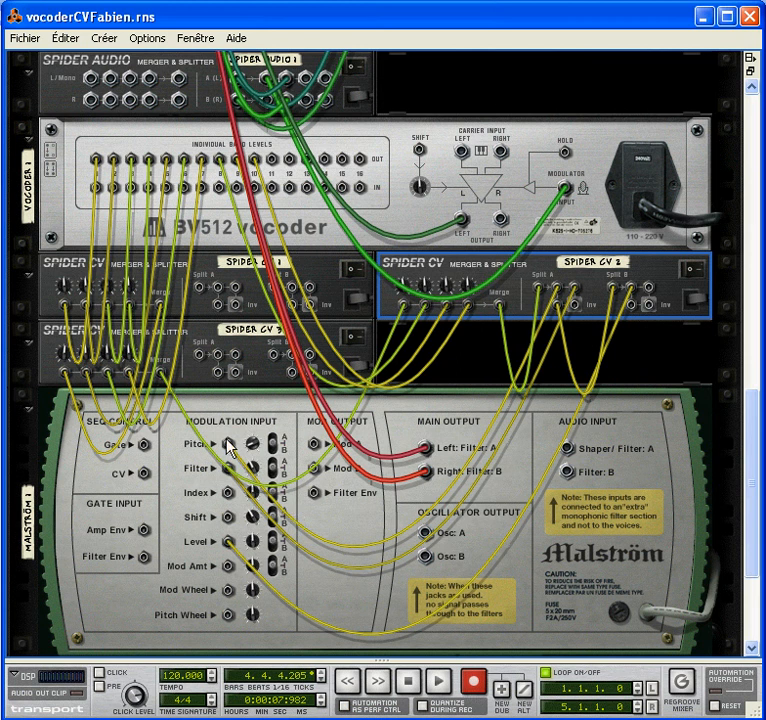
{"action": "left_click_drag", "start_coordinate": [227, 442], "coordinate": [229, 468]}
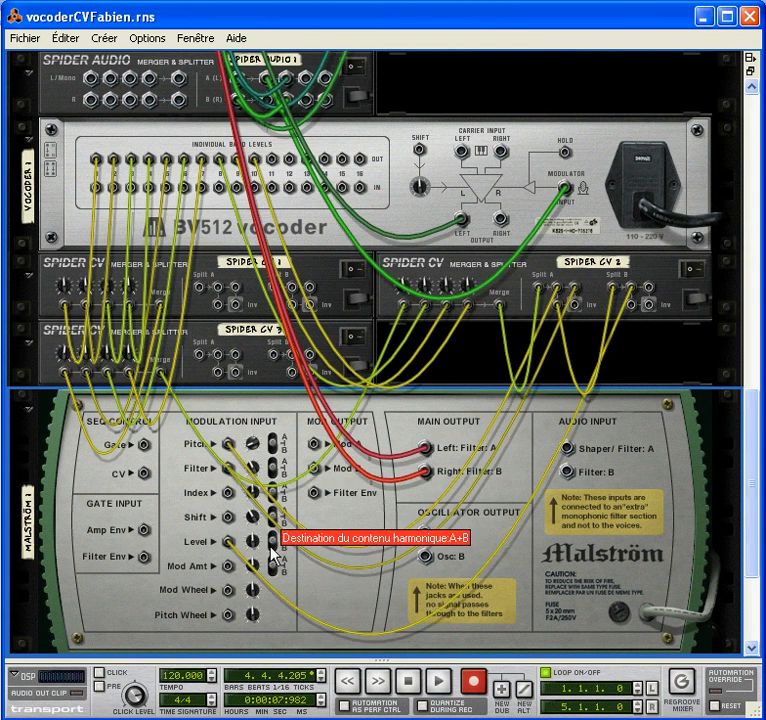
{"action": "left_click_drag", "start_coordinate": [212, 545], "coordinate": [228, 541]}
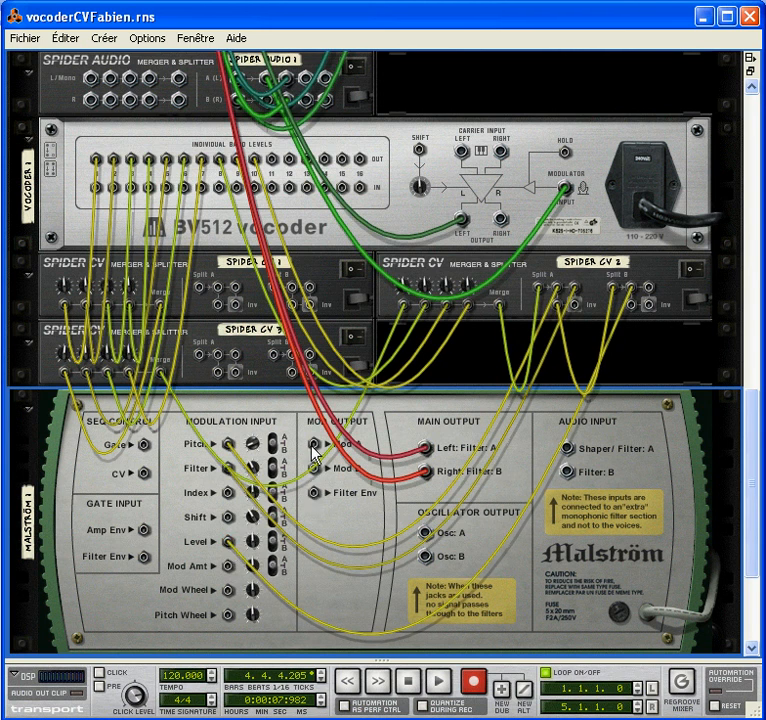
Show the rack's front and play the loop briefly to check the vocoder's modulation levels above the Malström.
{"action": "key", "text": "Tab"}
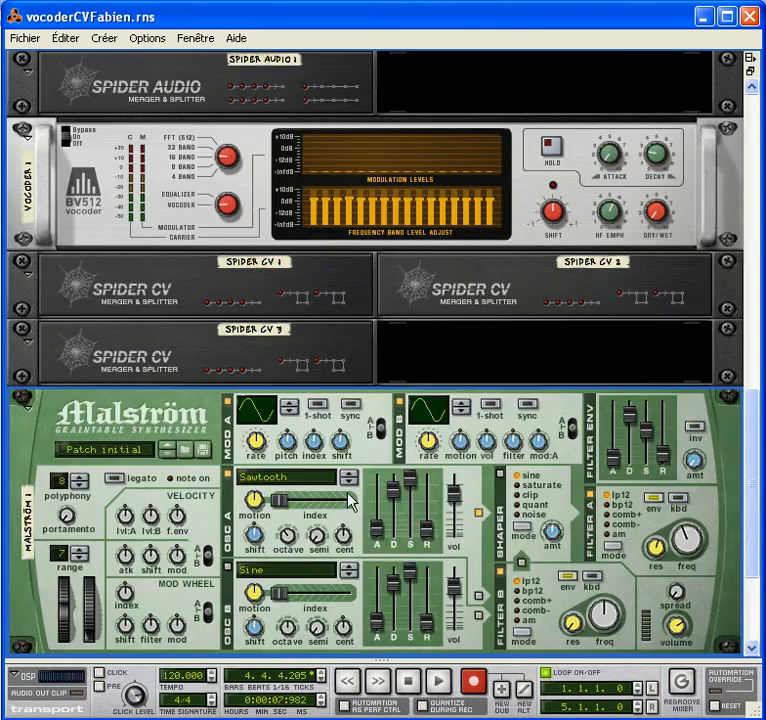
{"action": "left_click", "coordinate": [414, 683]}
{"action": "left_click", "coordinate": [440, 688]}
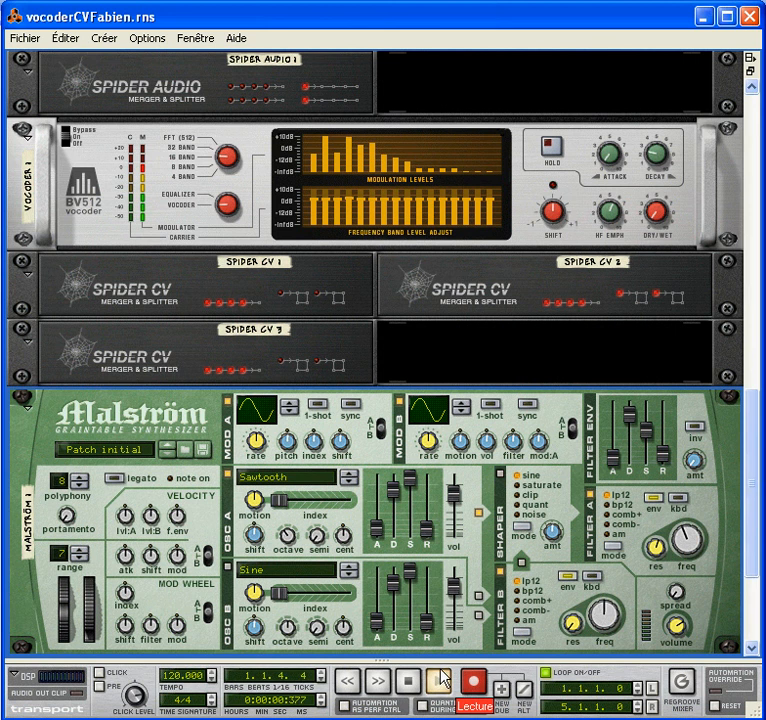
{"action": "double_click", "coordinate": [415, 683]}
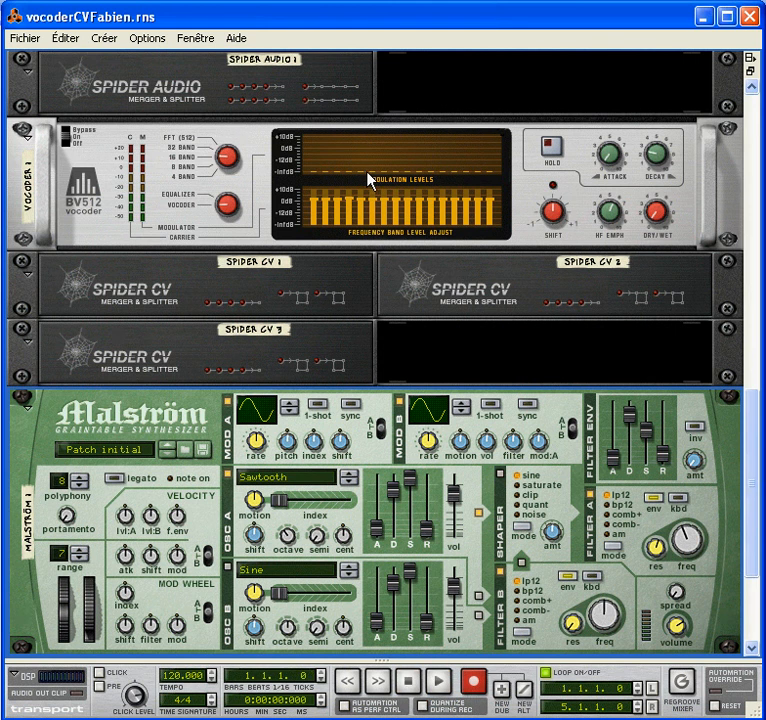
{"action": "scroll", "coordinate": [355, 235], "scroll_direction": "up", "scroll_amount": 3}
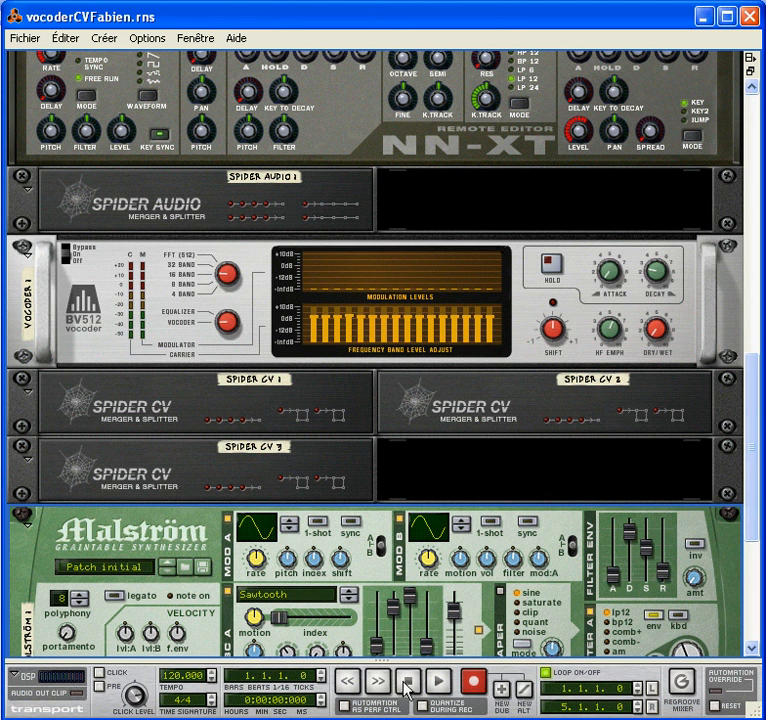
Play the loop again and return it to the start to examine how the vocoder bands drive the Spider CV units.
{"action": "left_click", "coordinate": [438, 682]}
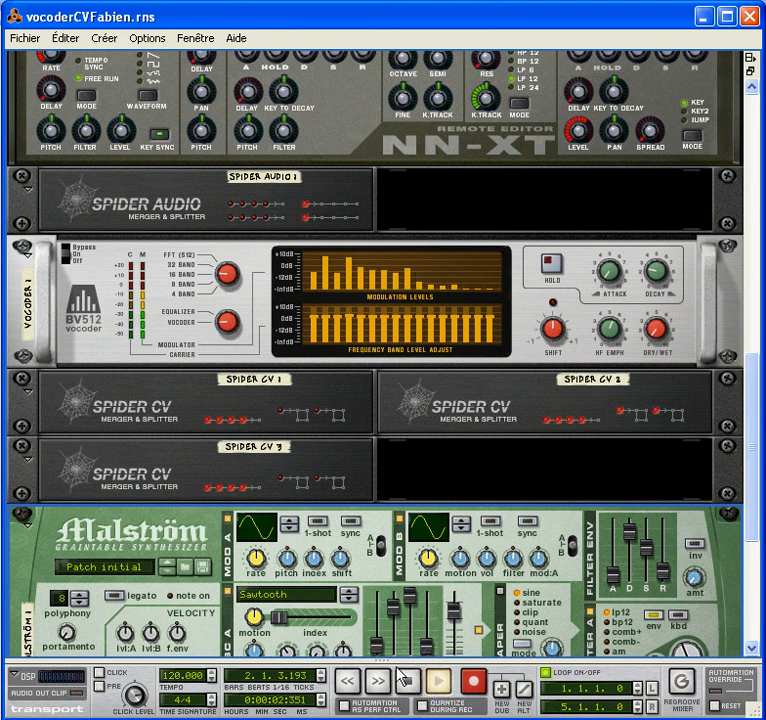
{"action": "double_click", "coordinate": [407, 682]}
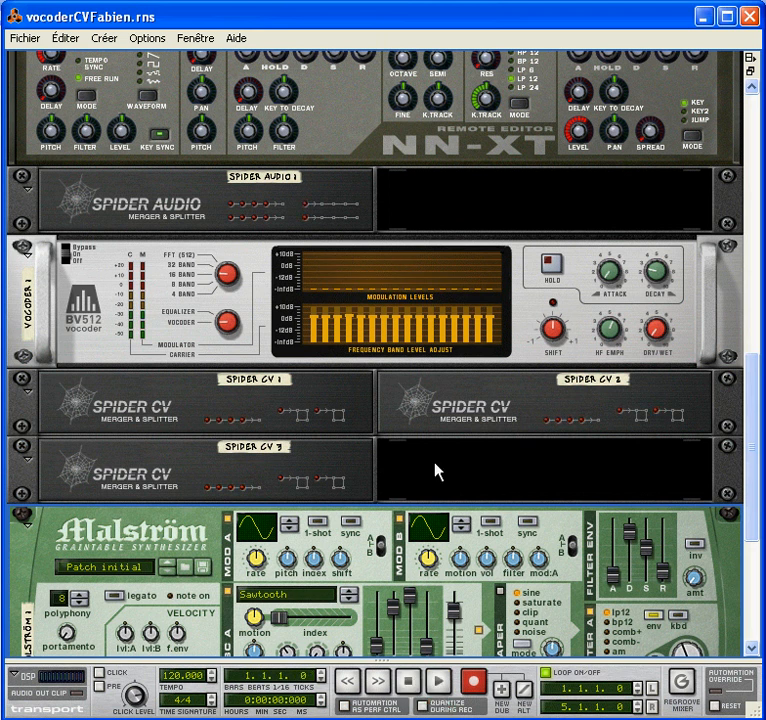
{"action": "scroll", "coordinate": [407, 440], "scroll_direction": "down", "scroll_amount": 3}
{"action": "scroll", "coordinate": [407, 440], "scroll_direction": "up", "scroll_amount": 2}
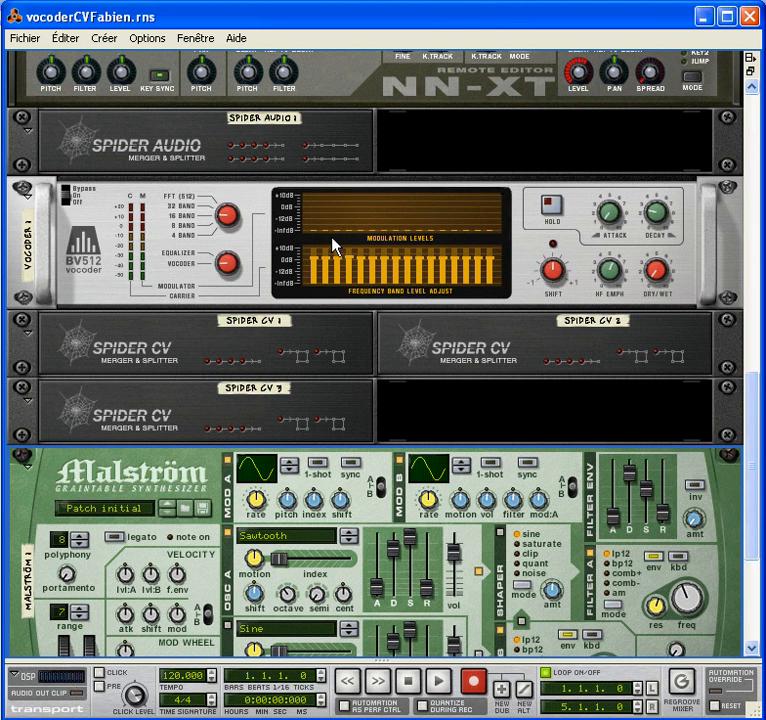
Inspect the rear wiring from the vocoder's individual band outputs through the Spider CV units to the Malström, and return to the rack's front.
{"action": "key", "text": "Tab"}
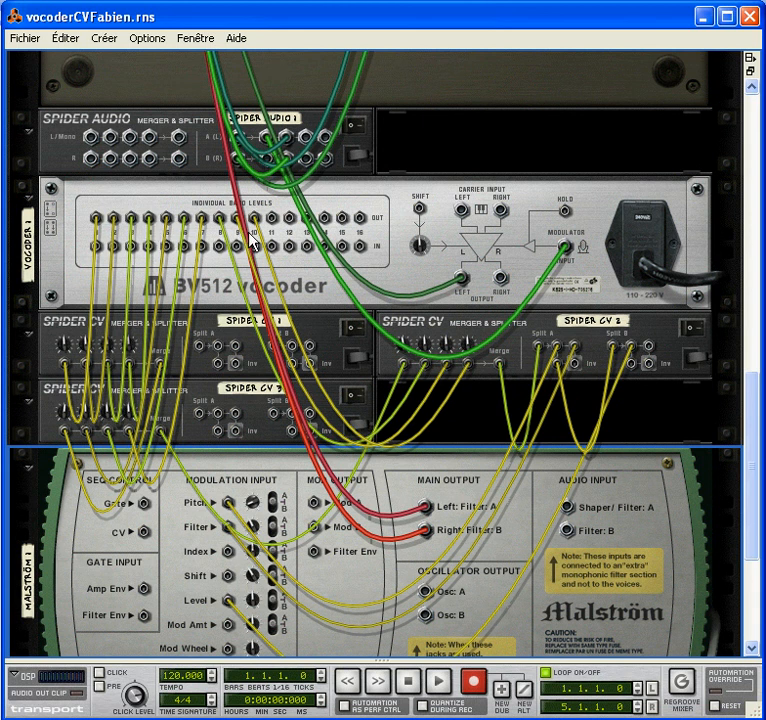
{"action": "scroll", "coordinate": [309, 373], "scroll_direction": "down", "scroll_amount": 2}
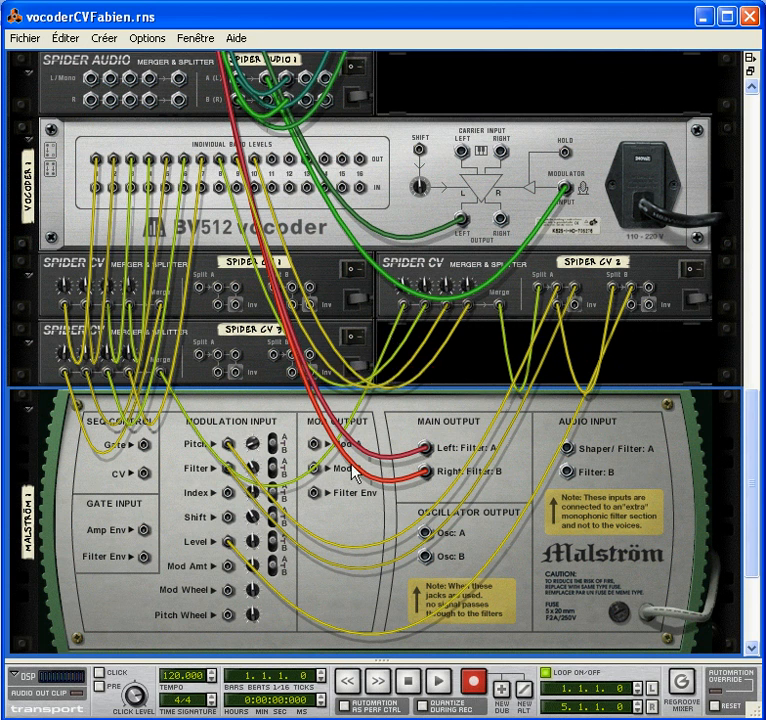
{"action": "key", "text": "Tab"}
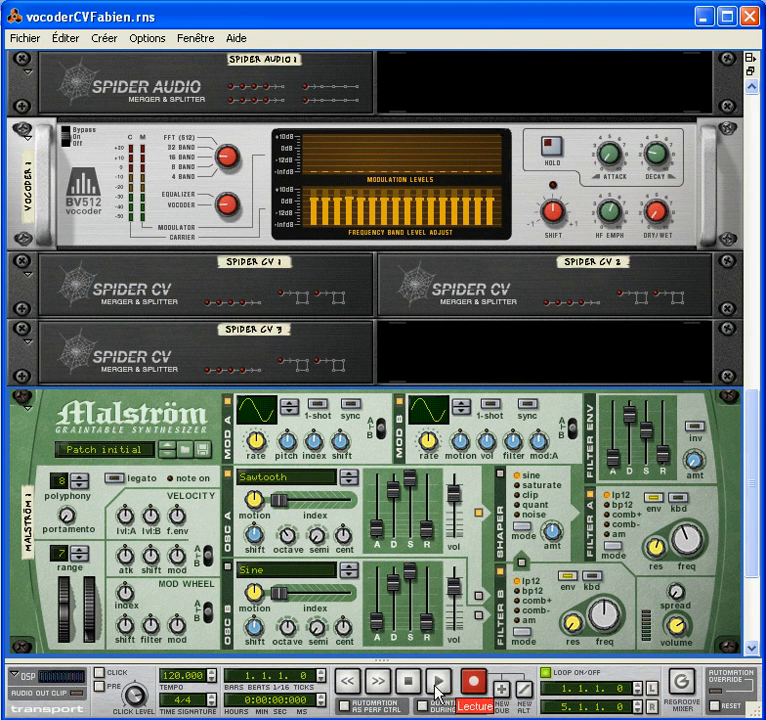
Lower the mixer's master level slightly and solo the Malström channel while the loop plays.
{"action": "left_click", "coordinate": [438, 685]}
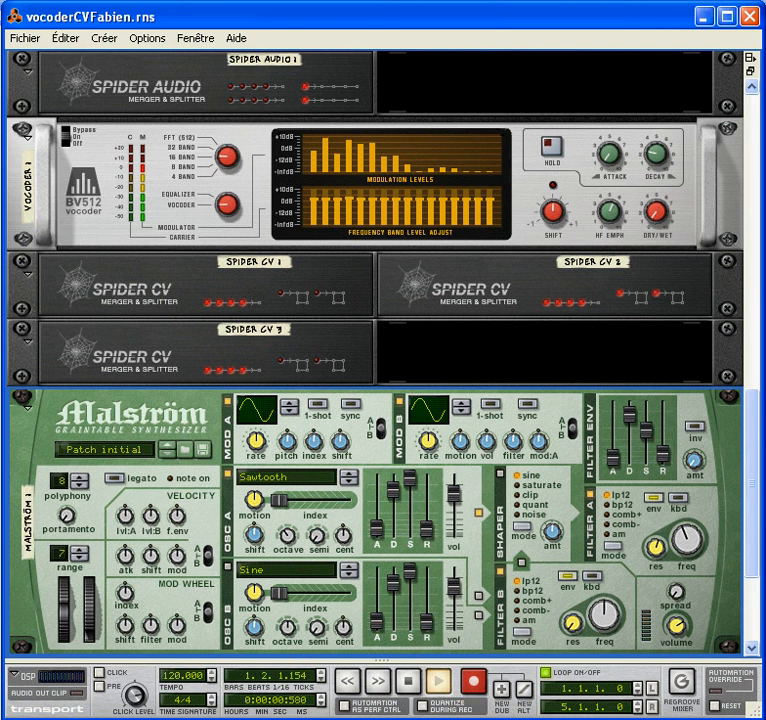
{"action": "left_click_drag", "start_coordinate": [752, 458], "coordinate": [760, 180]}
{"action": "left_click_drag", "start_coordinate": [674, 232], "coordinate": [673, 236]}
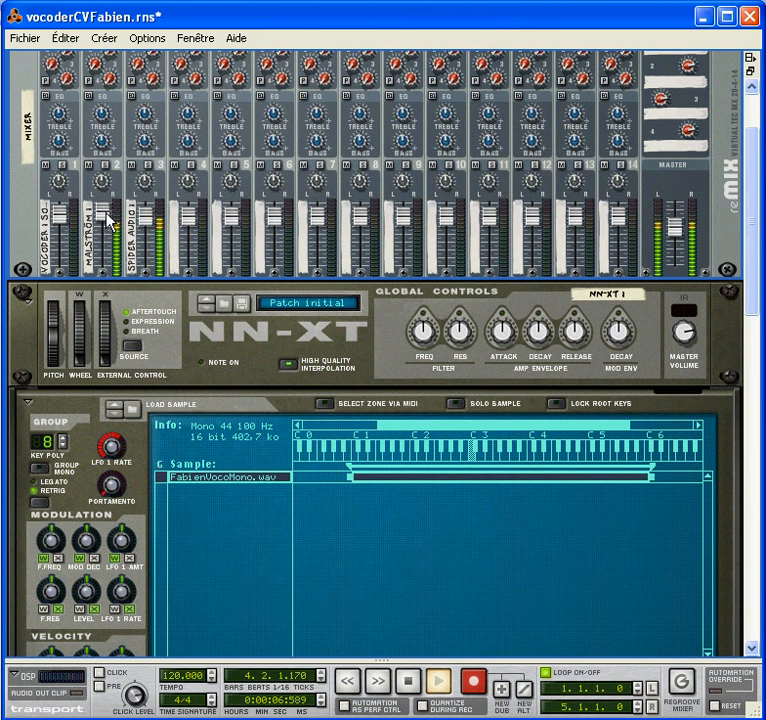
{"action": "left_click", "coordinate": [103, 164]}
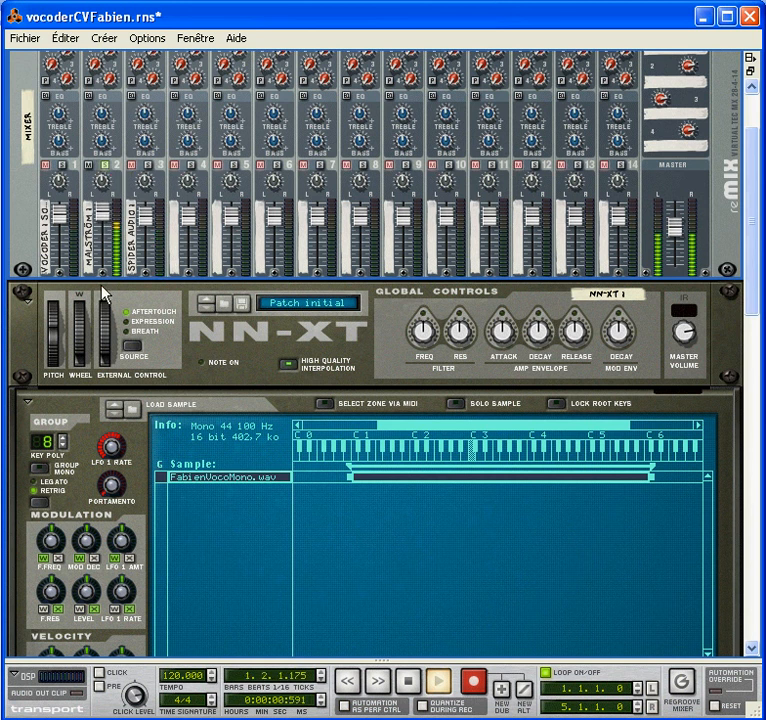
{"action": "left_click_drag", "start_coordinate": [747, 193], "coordinate": [232, 122]}
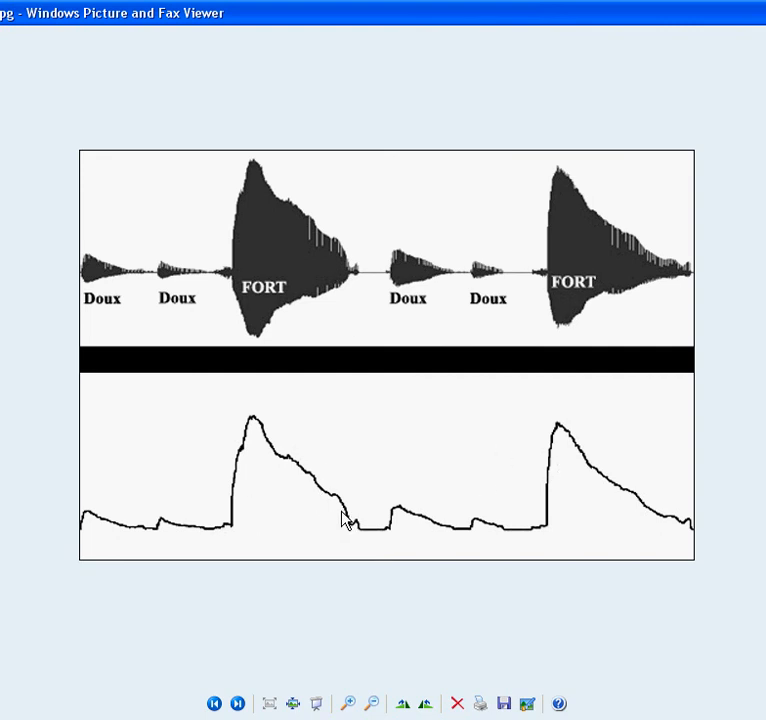
Switch from the envelope picture back to Reason and trace the cables into the Malström's rear modulation inputs from Pitch to Level.
{"action": "key", "text": "alt+Tab"}
{"action": "scroll", "coordinate": [364, 476], "scroll_direction": "down", "scroll_amount": 10}
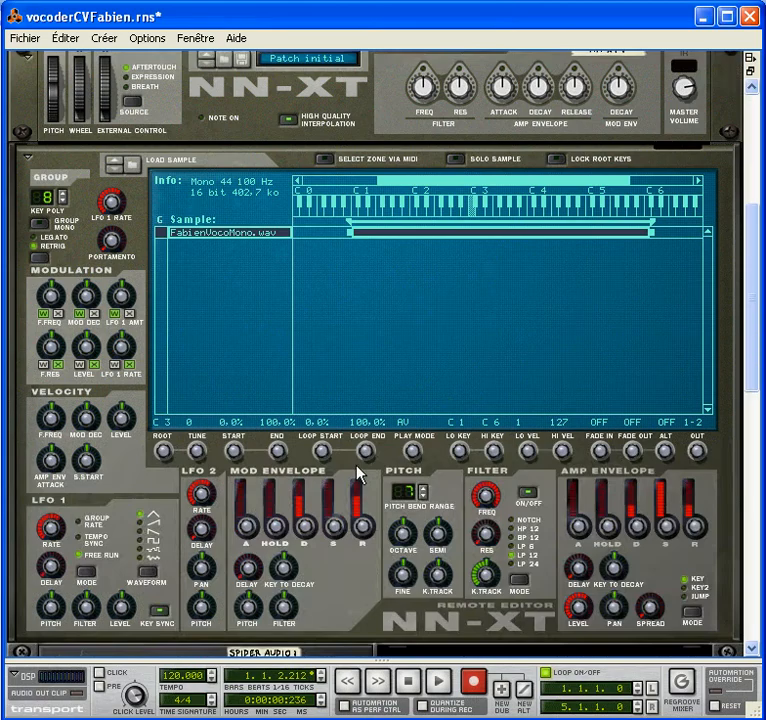
{"action": "scroll", "coordinate": [362, 475], "scroll_direction": "down", "scroll_amount": 3}
{"action": "key", "text": "Tab"}
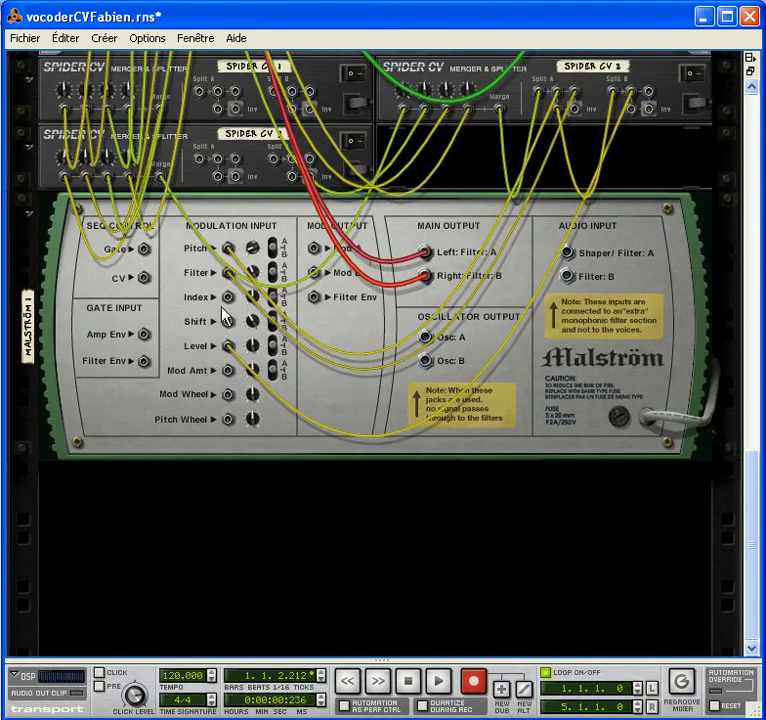
{"action": "left_click_drag", "start_coordinate": [231, 248], "coordinate": [229, 348]}
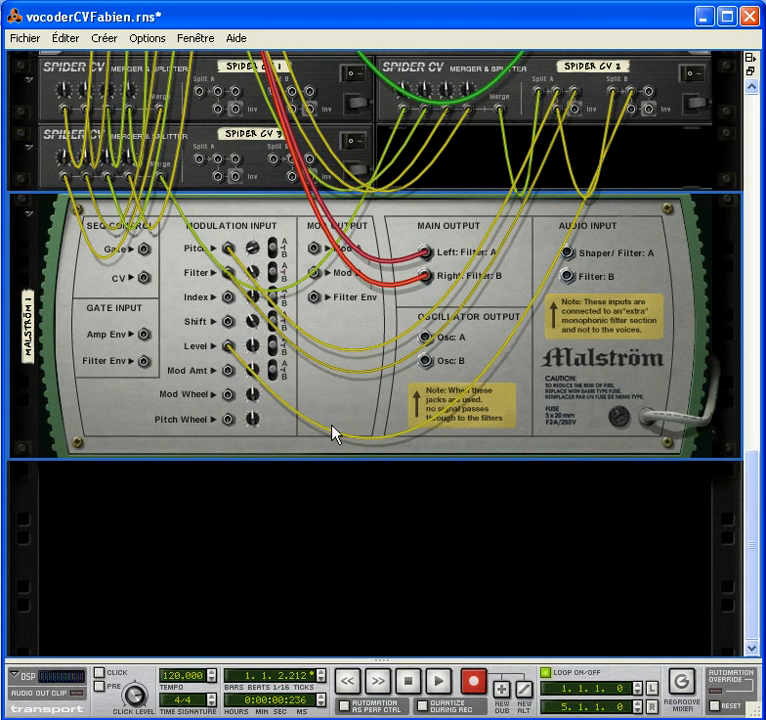
Show the rack's front again and bring up the vocoder's frequency band level display.
{"action": "key", "text": "Tab"}
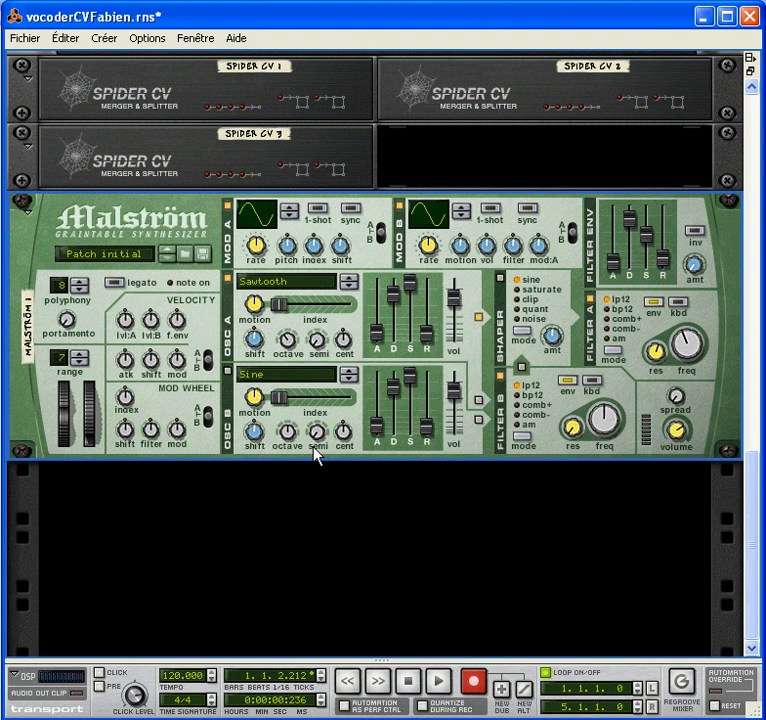
{"action": "scroll", "coordinate": [316, 455], "scroll_direction": "up", "scroll_amount": 5}
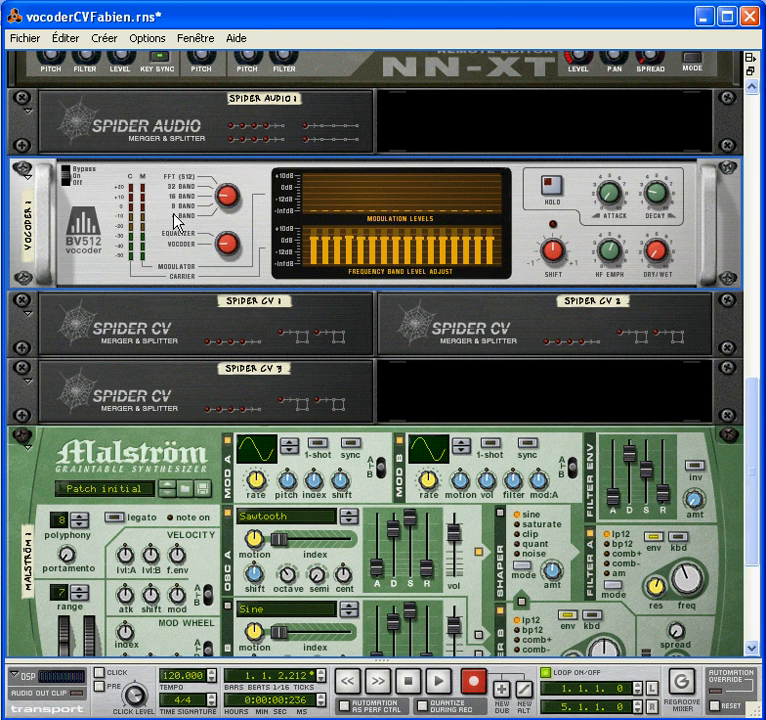
{"action": "scroll", "coordinate": [422, 352], "scroll_direction": "up", "scroll_amount": 3}
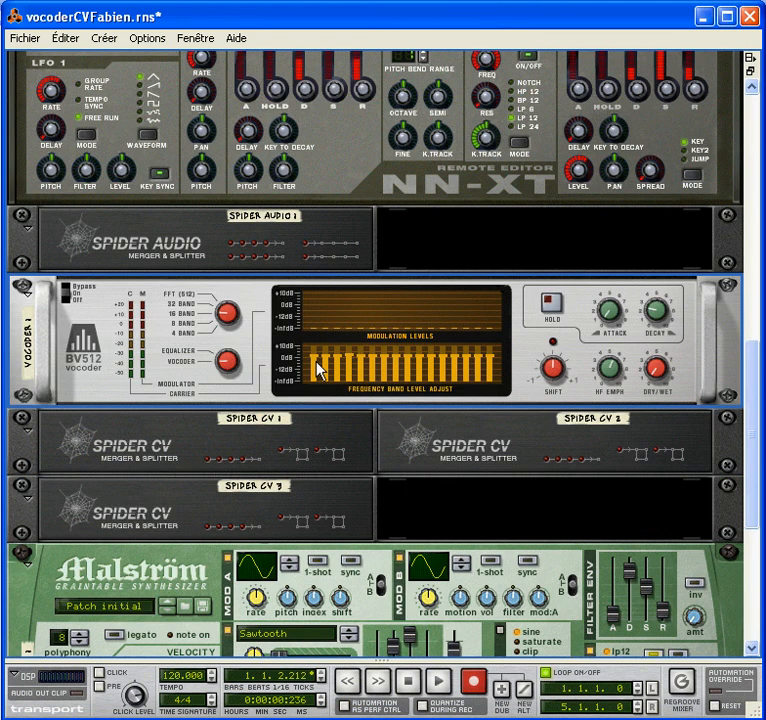